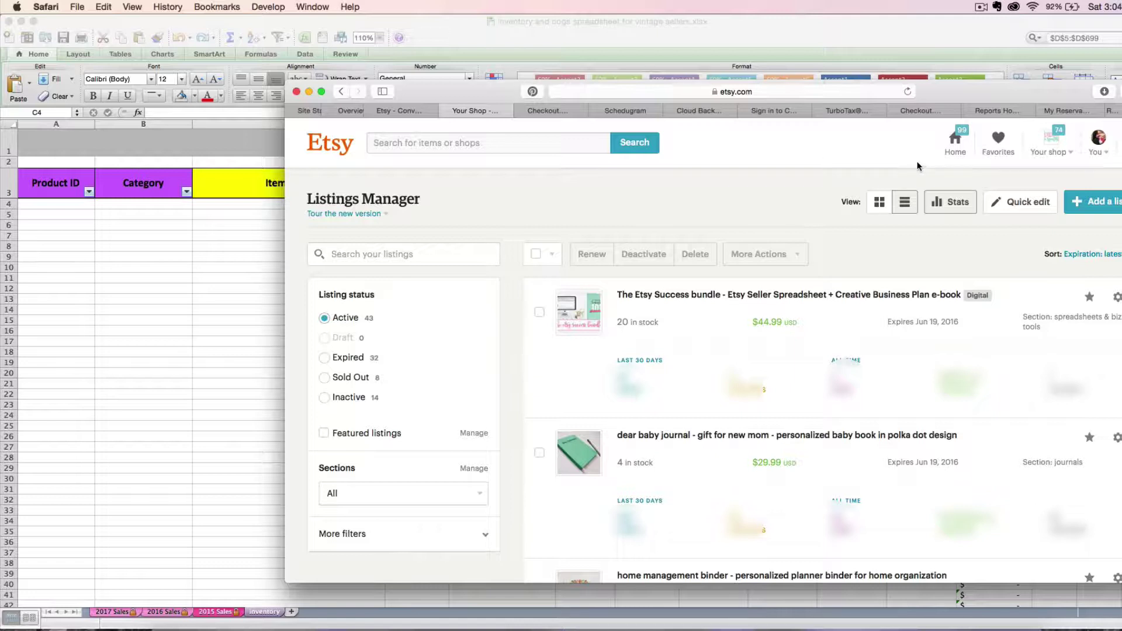
- Go to the Etsy shop's Open Orders page and scroll down to its CSV download link
{"action": "left_click", "coordinate": [1046, 153]}
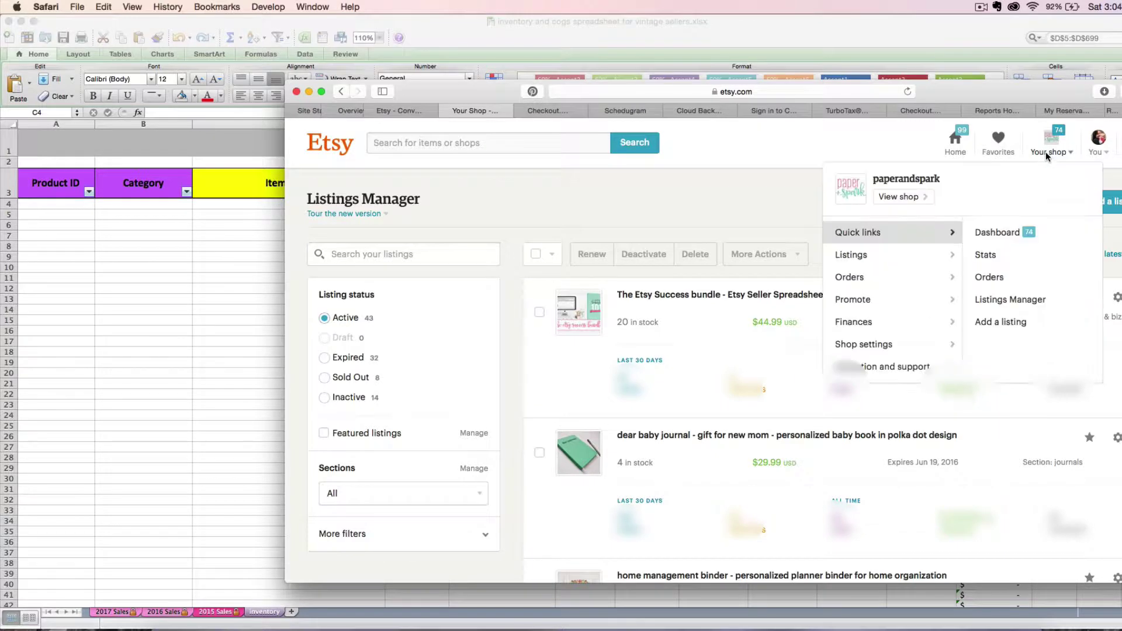
{"action": "left_click", "coordinate": [987, 283]}
{"action": "scroll", "coordinate": [540, 450], "scroll_direction": "down", "scroll_amount": 10}
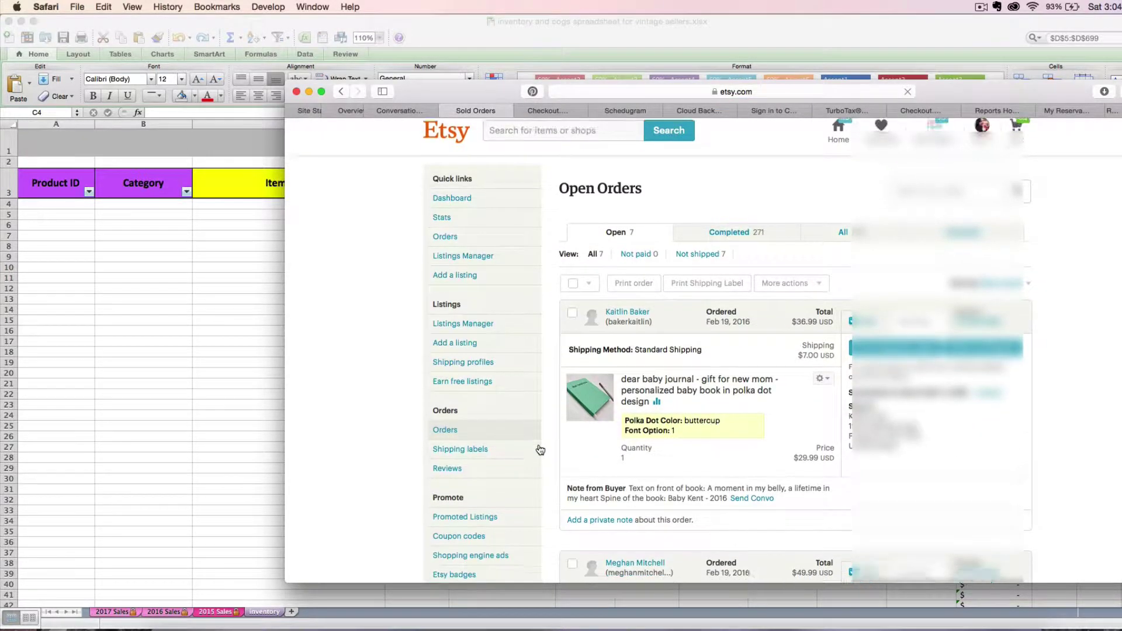
{"action": "scroll", "coordinate": [540, 451], "scroll_direction": "down", "scroll_amount": 15}
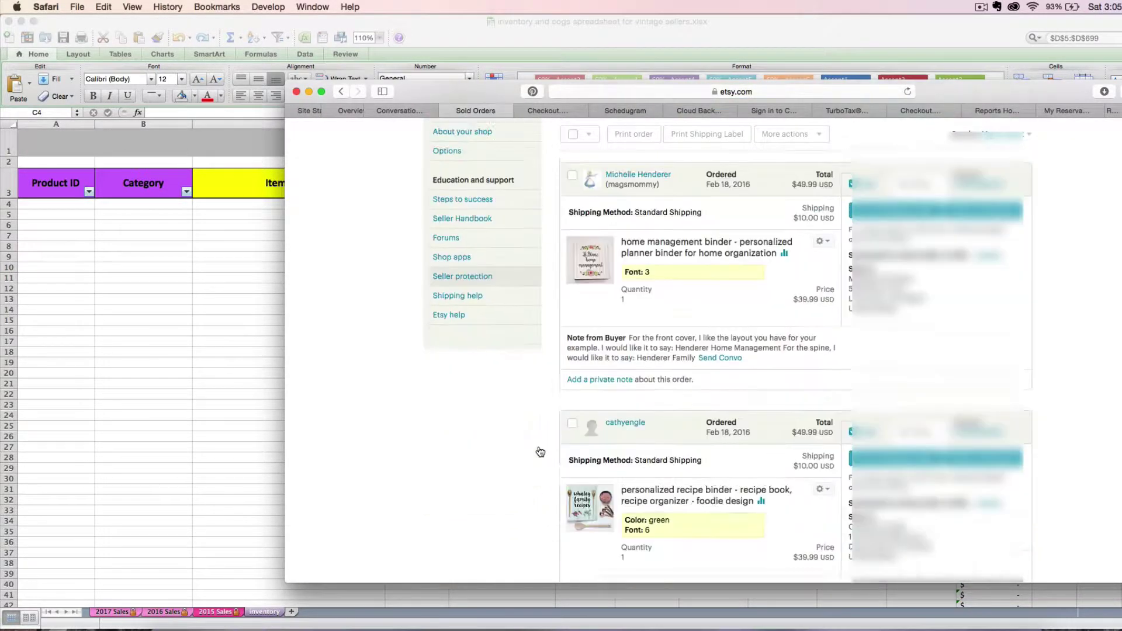
{"action": "scroll", "coordinate": [538, 450], "scroll_direction": "down", "scroll_amount": 13}
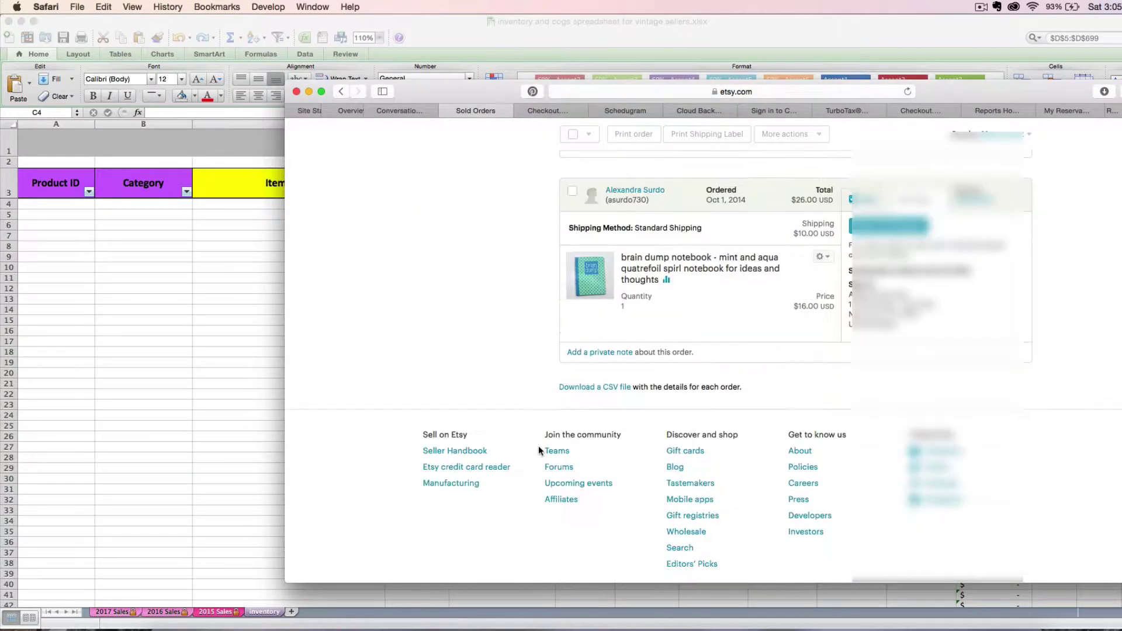
- Download the Currently for Sale Listings CSV from Etsy's Download Shop Data page
{"action": "left_click", "coordinate": [581, 388]}
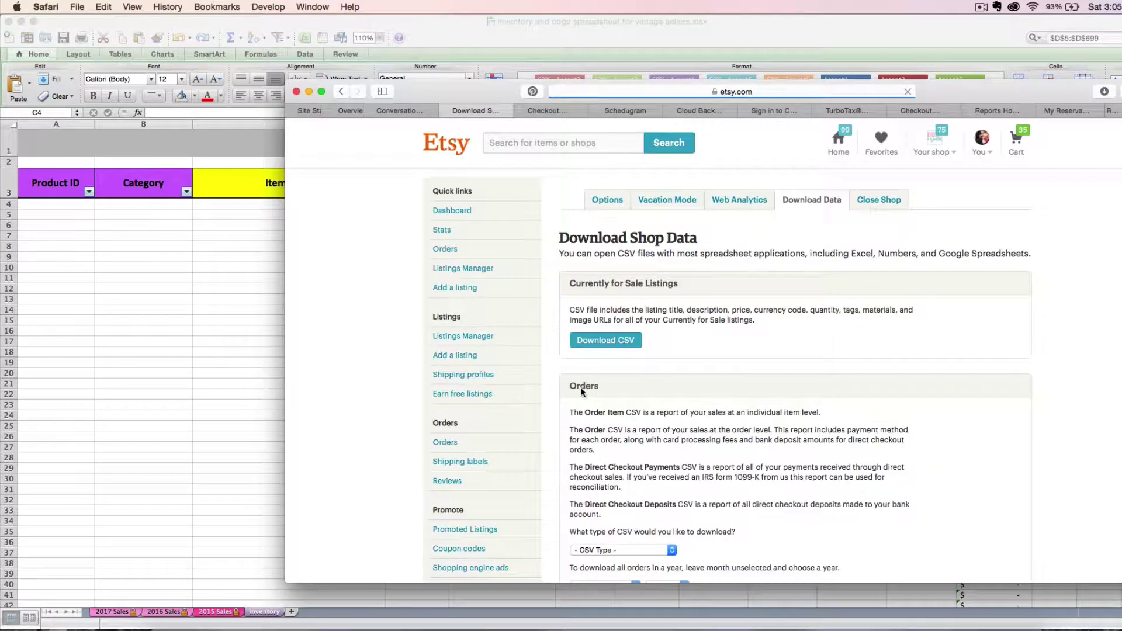
{"action": "scroll", "coordinate": [935, 390], "scroll_direction": "down", "scroll_amount": 1}
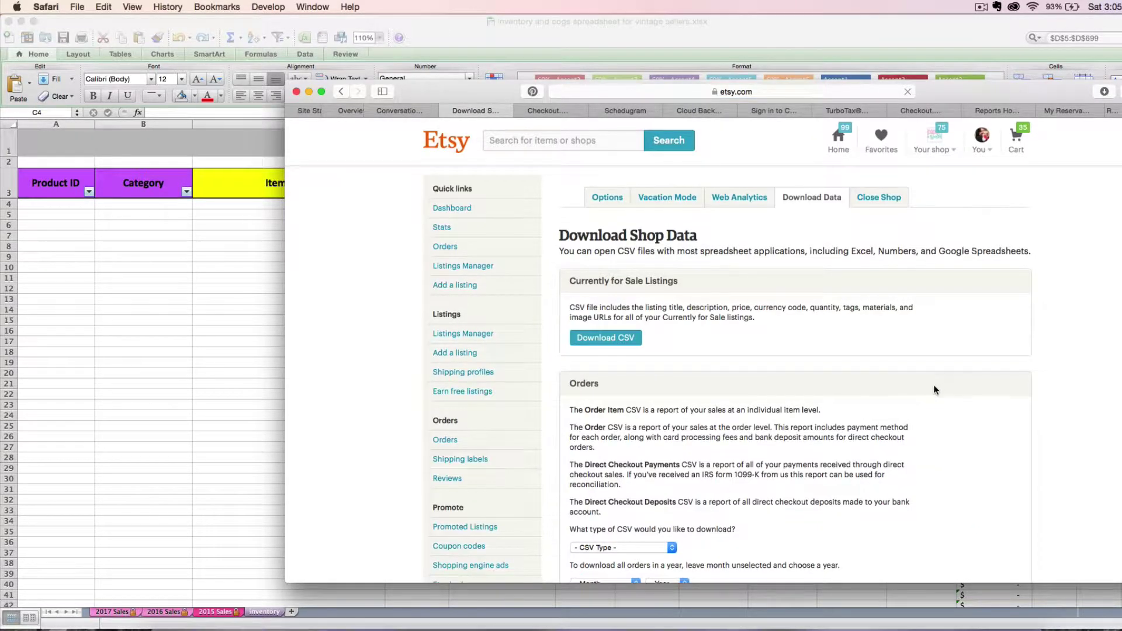
{"action": "scroll", "coordinate": [927, 384], "scroll_direction": "down", "scroll_amount": 1}
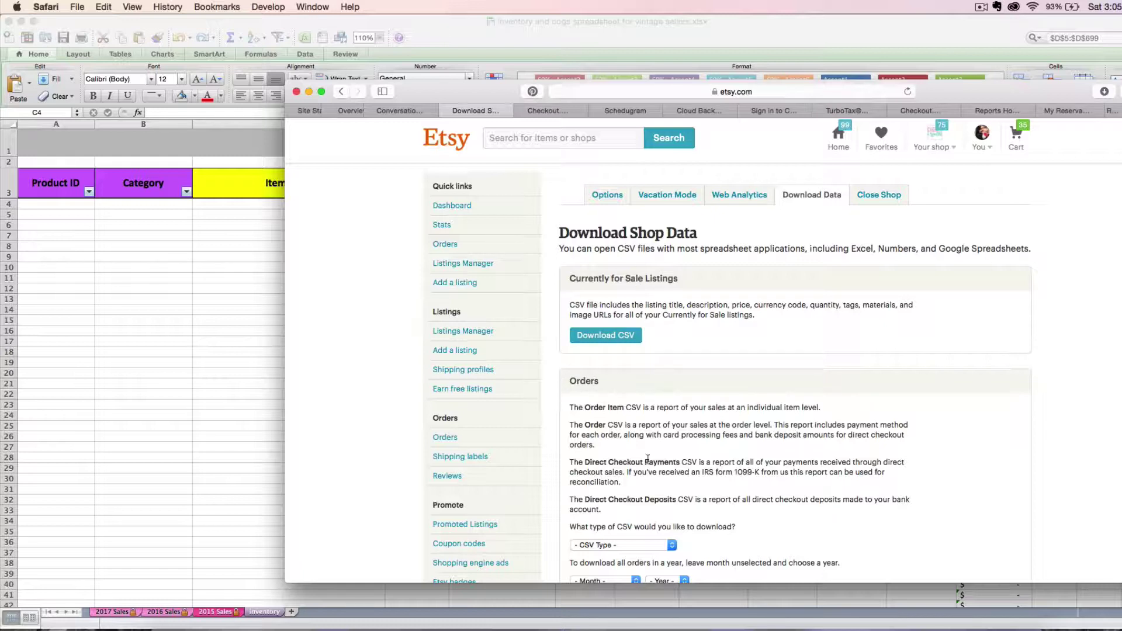
{"action": "left_click", "coordinate": [618, 340]}
- Open EtsyListingsDownload-4.csv in Excel from the Dock's Downloads stack
{"action": "left_click", "coordinate": [255, 403]}
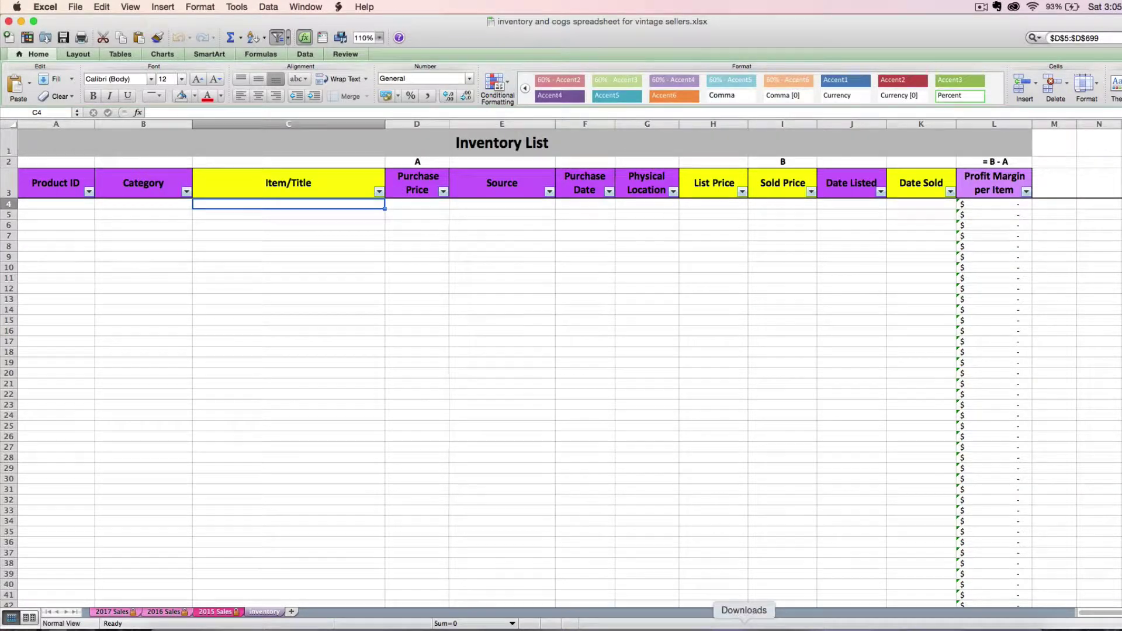
{"action": "left_click", "coordinate": [742, 623]}
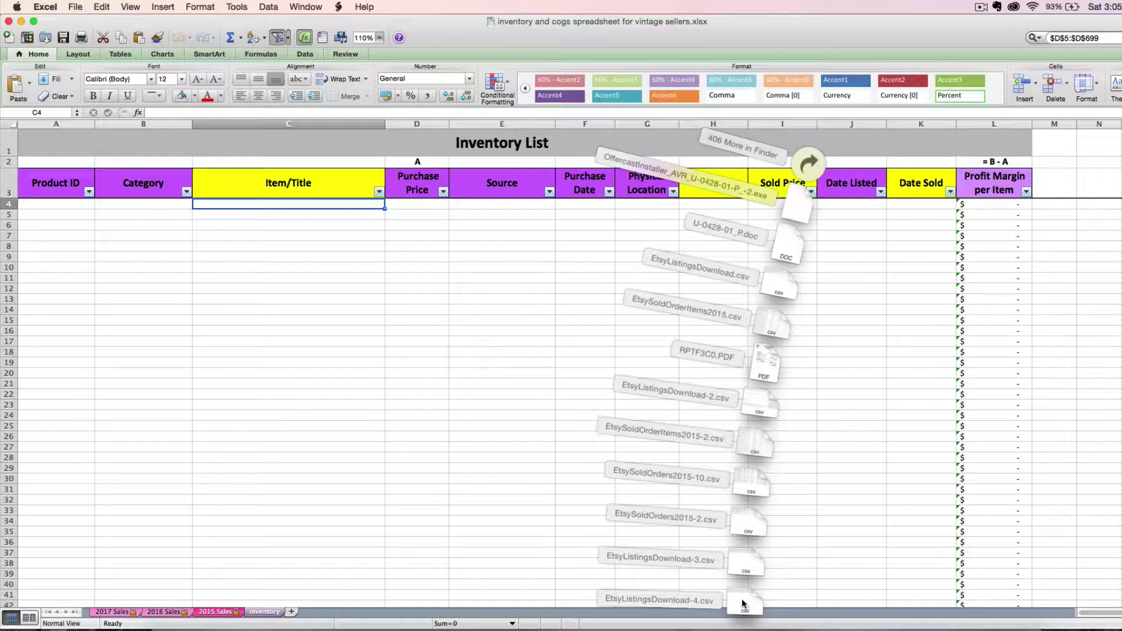
{"action": "left_click", "coordinate": [742, 602]}
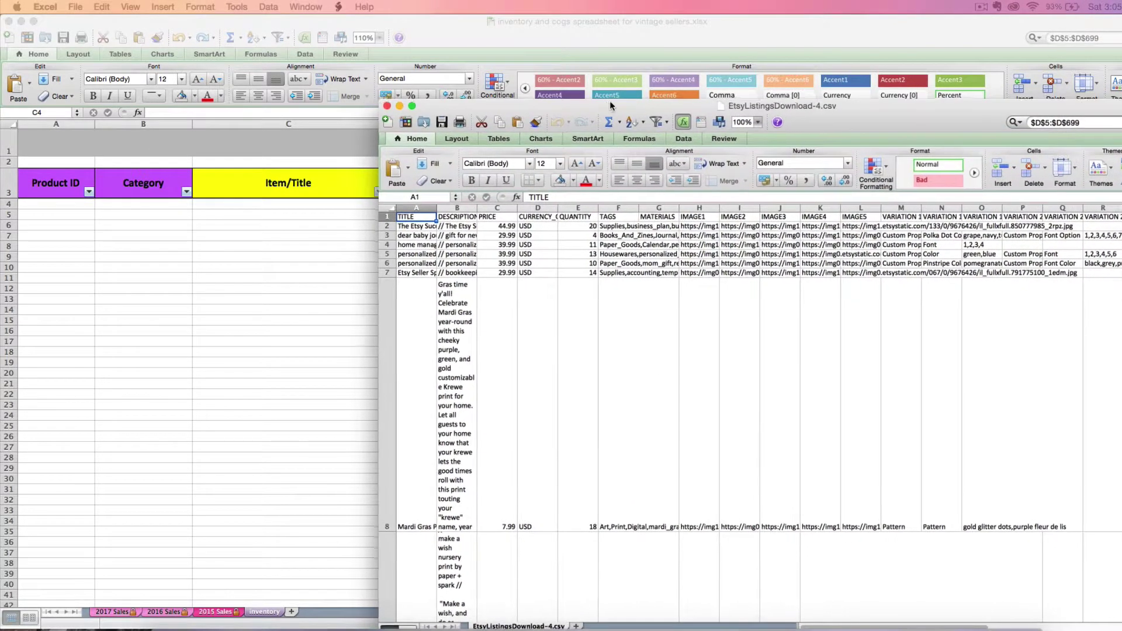
{"action": "left_click_drag", "start_coordinate": [592, 104], "coordinate": [613, 104]}
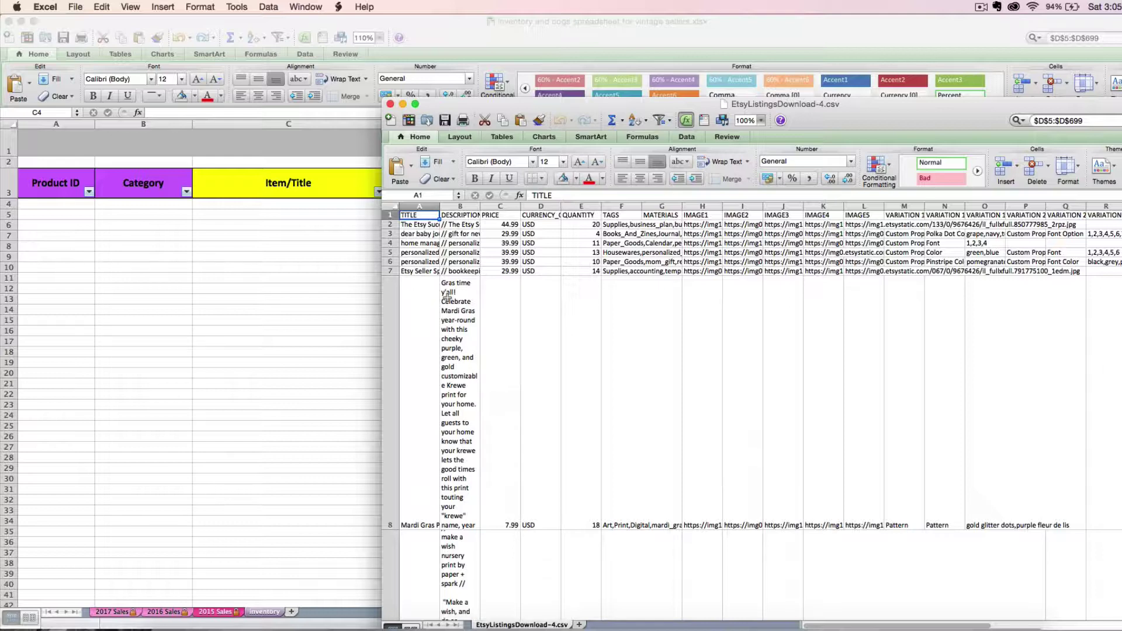
{"action": "scroll", "coordinate": [447, 295], "scroll_direction": "down", "scroll_amount": 10}
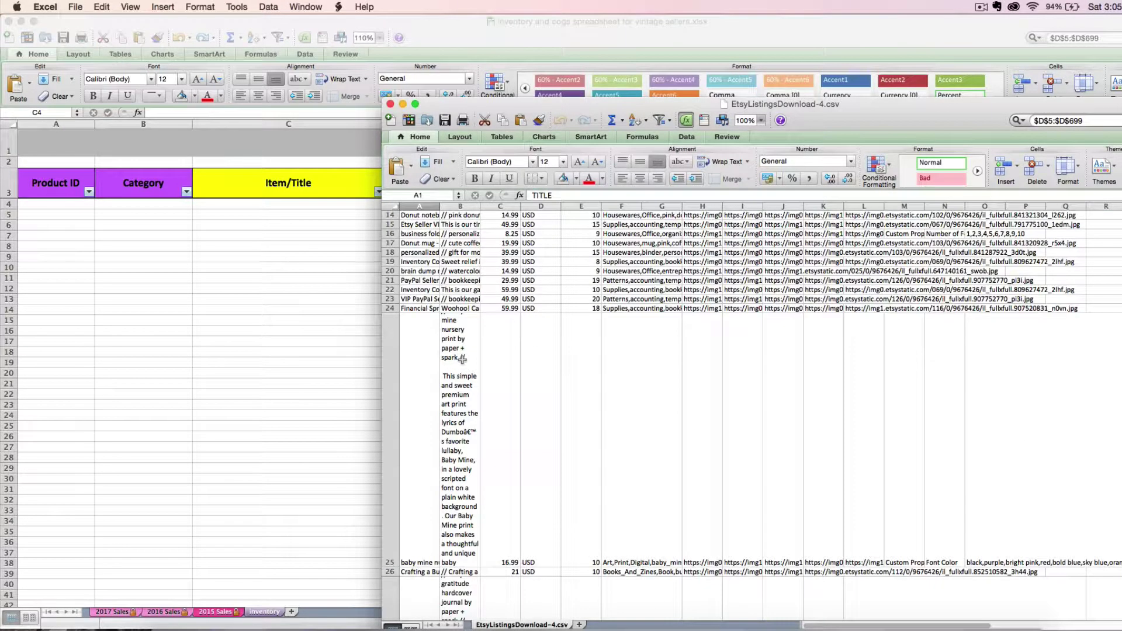
{"action": "scroll", "coordinate": [462, 359], "scroll_direction": "up", "scroll_amount": 10}
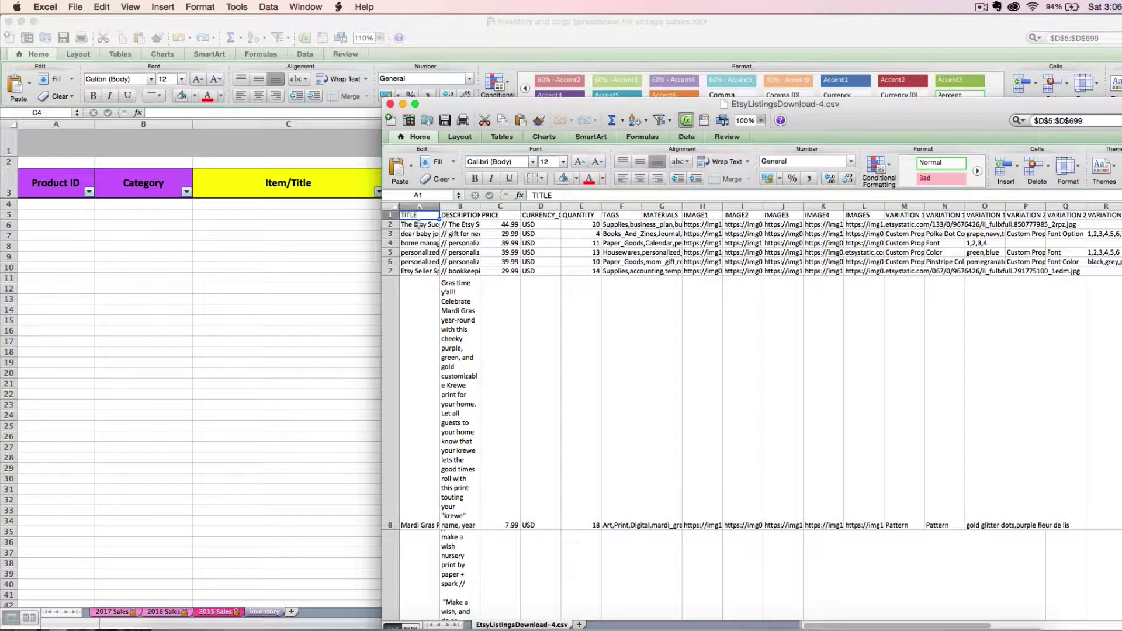
{"action": "left_click", "coordinate": [420, 225]}
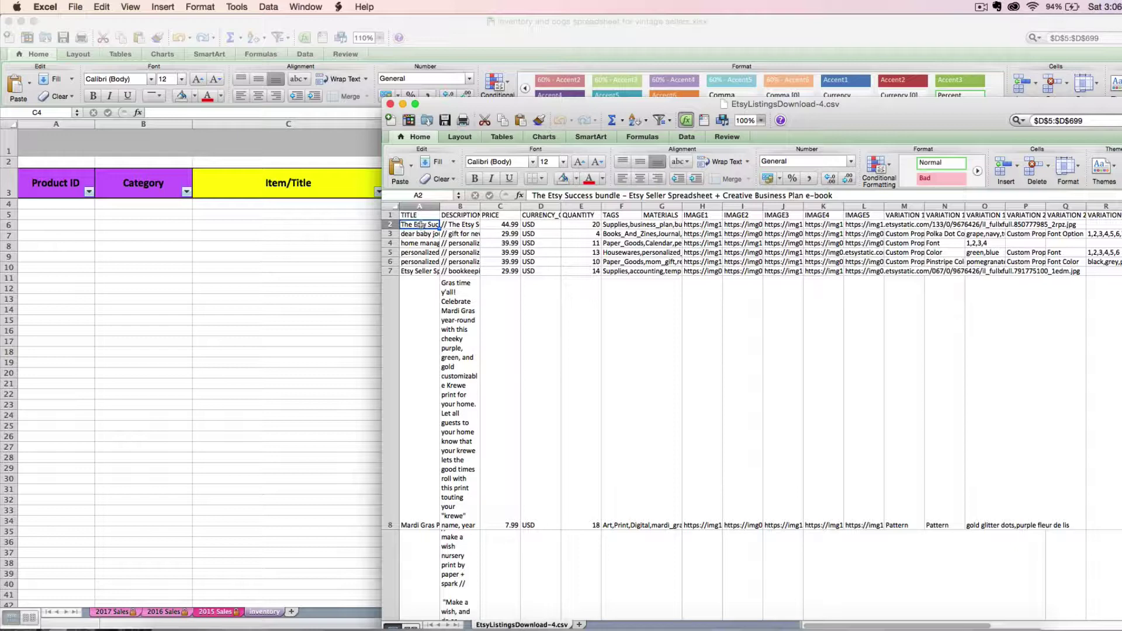
- Select the listing titles in A2:A44 of the CSV and copy them
{"action": "left_click_drag", "start_coordinate": [420, 225], "coordinate": [433, 613]}
{"action": "left_click_drag", "start_coordinate": [432, 558], "coordinate": [413, 309]}
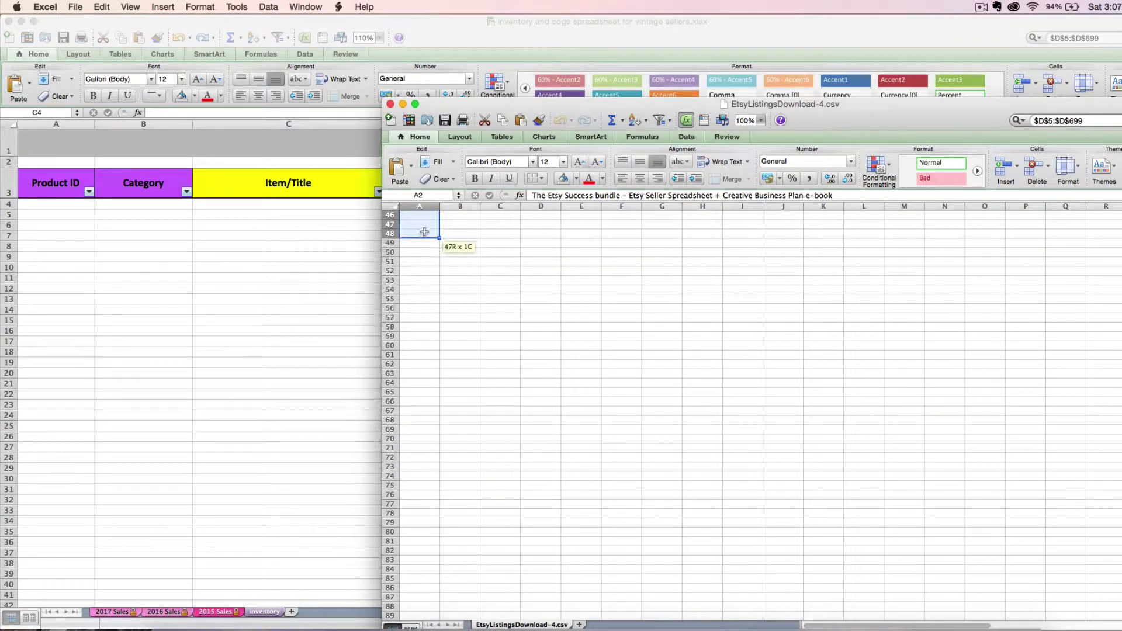
{"action": "left_click_drag", "start_coordinate": [425, 231], "coordinate": [408, 479]}
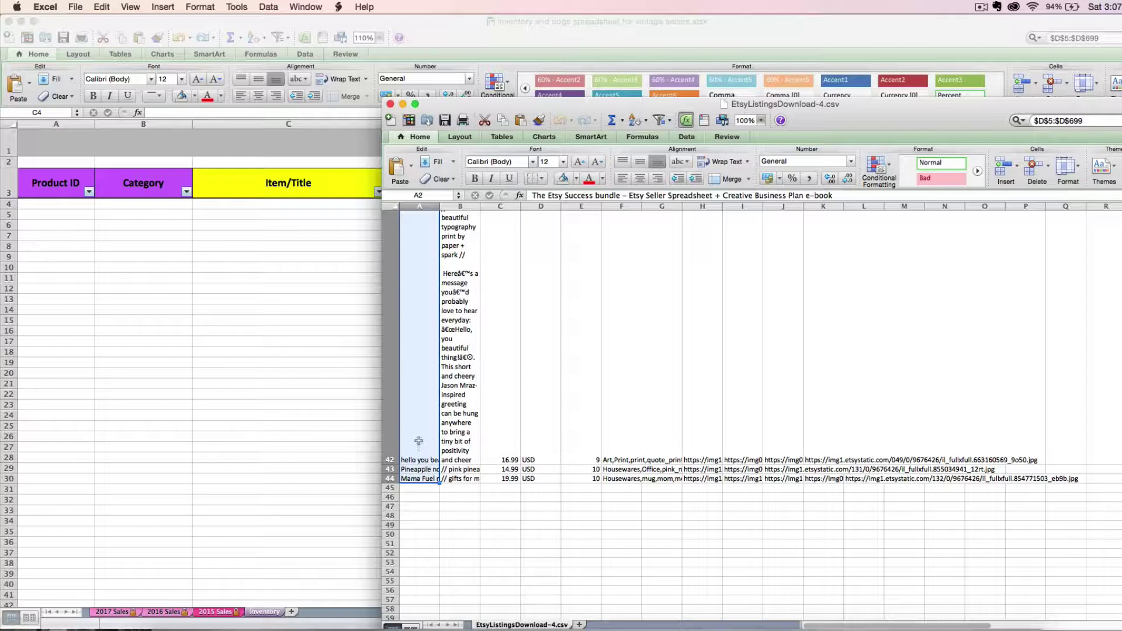
{"action": "right_click", "coordinate": [419, 393]}
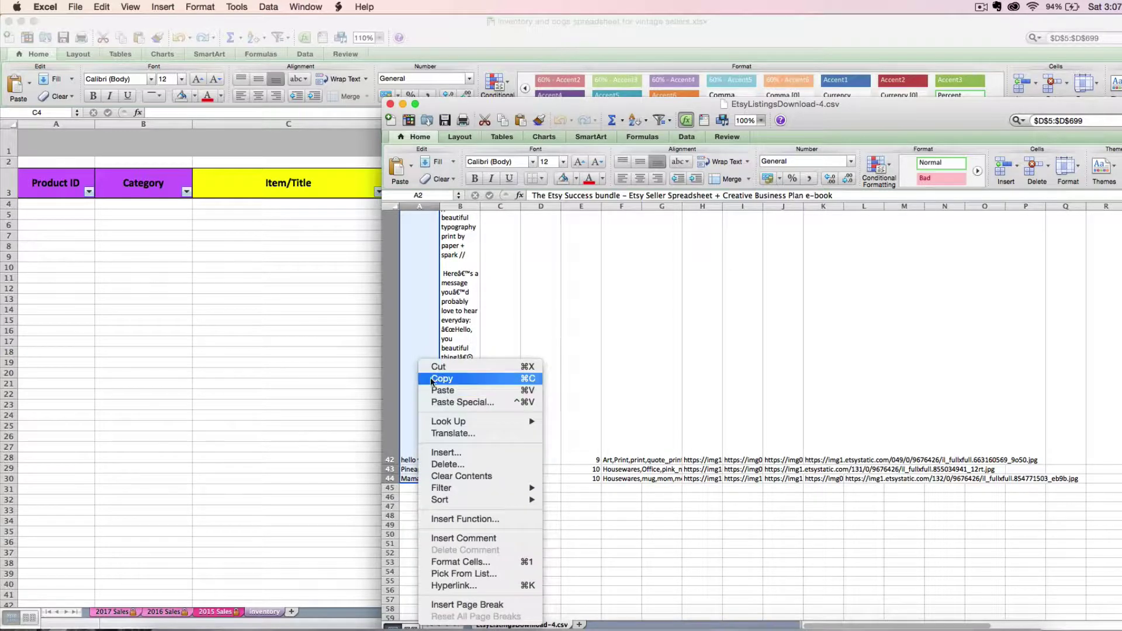
{"action": "left_click", "coordinate": [438, 379]}
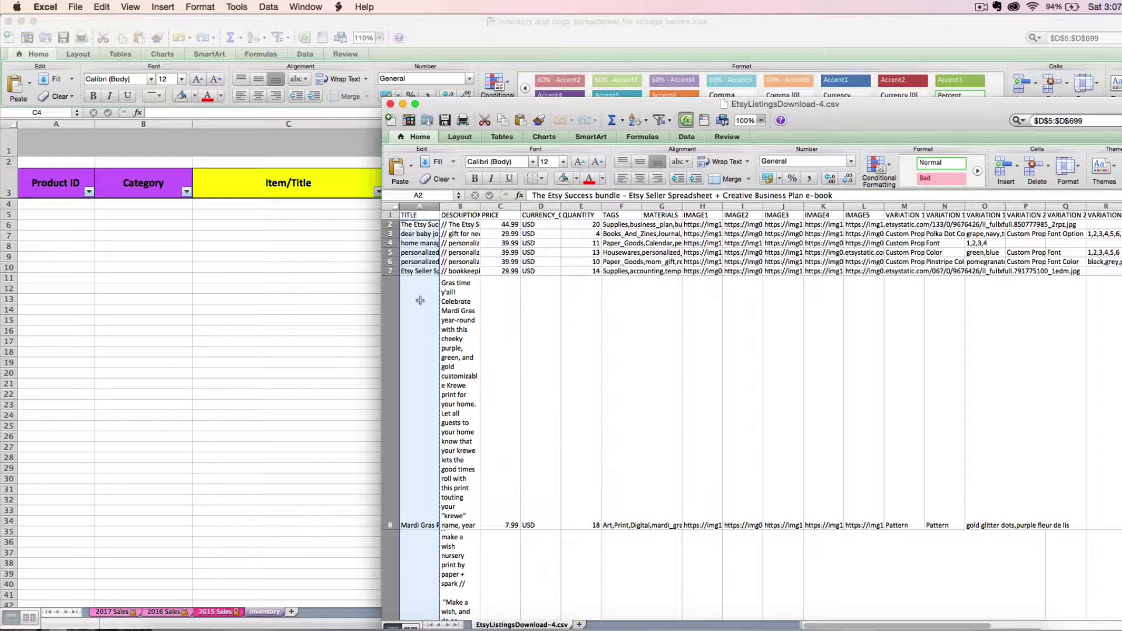
- Paste the copied listing titles into the Inventory List's Item/Title column starting at C4
{"action": "left_click", "coordinate": [247, 241]}
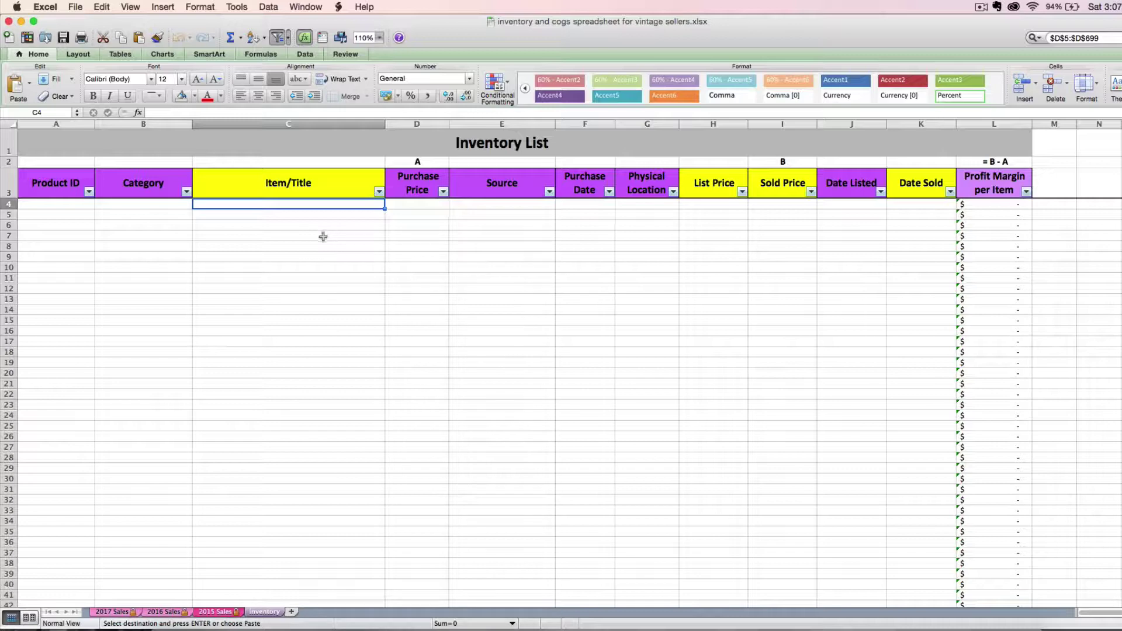
{"action": "right_click", "coordinate": [319, 203]}
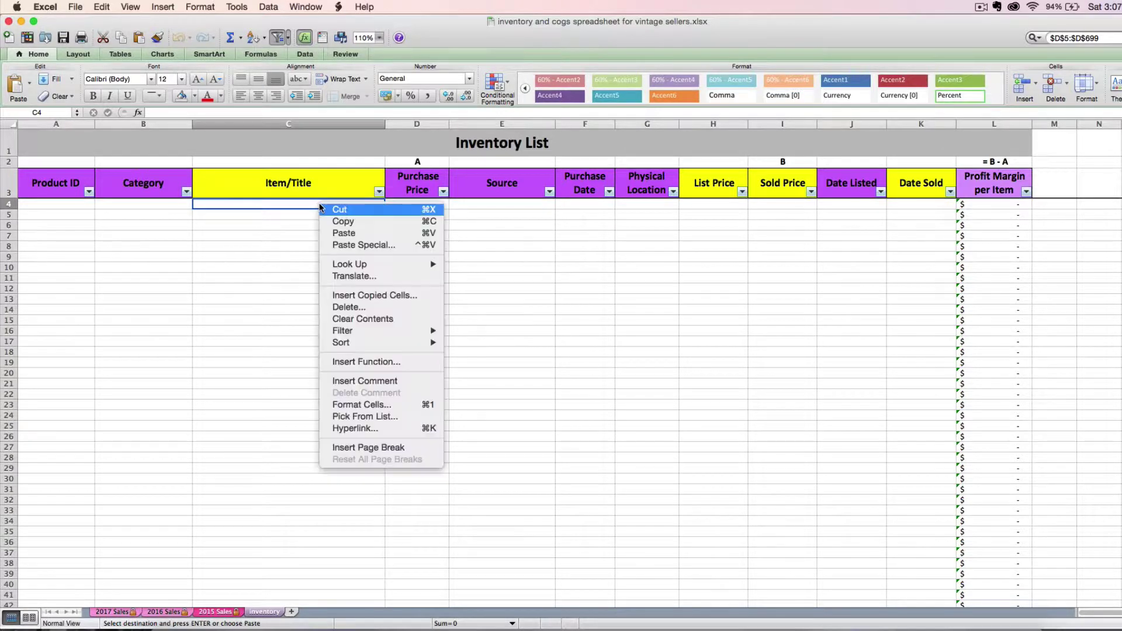
{"action": "left_click", "coordinate": [338, 234]}
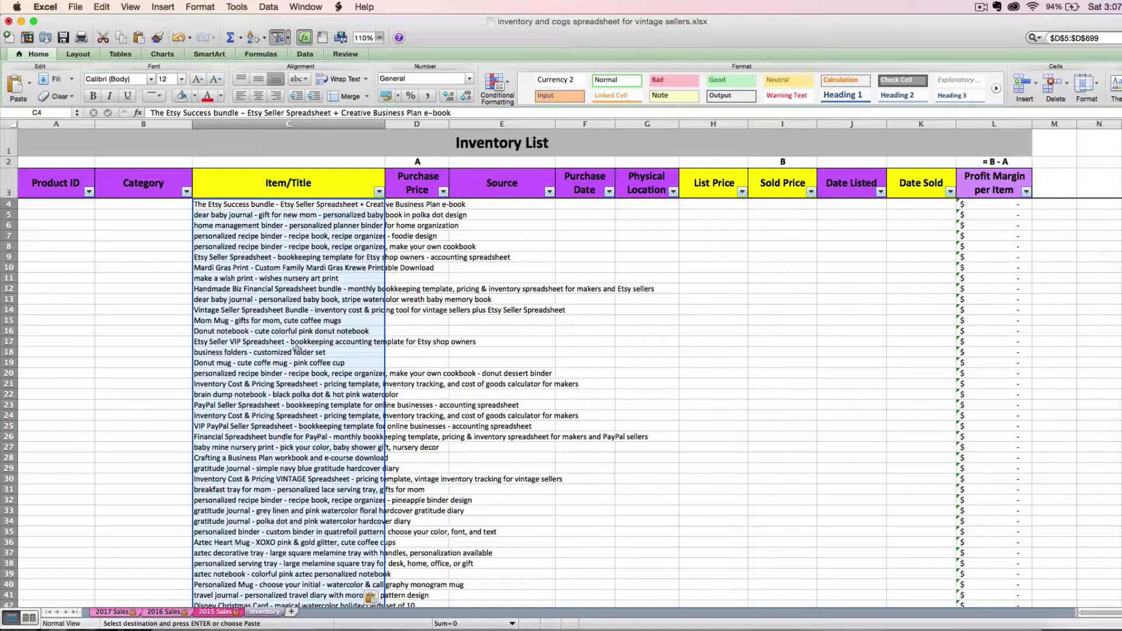
{"action": "scroll", "coordinate": [325, 489], "scroll_direction": "down", "scroll_amount": 5}
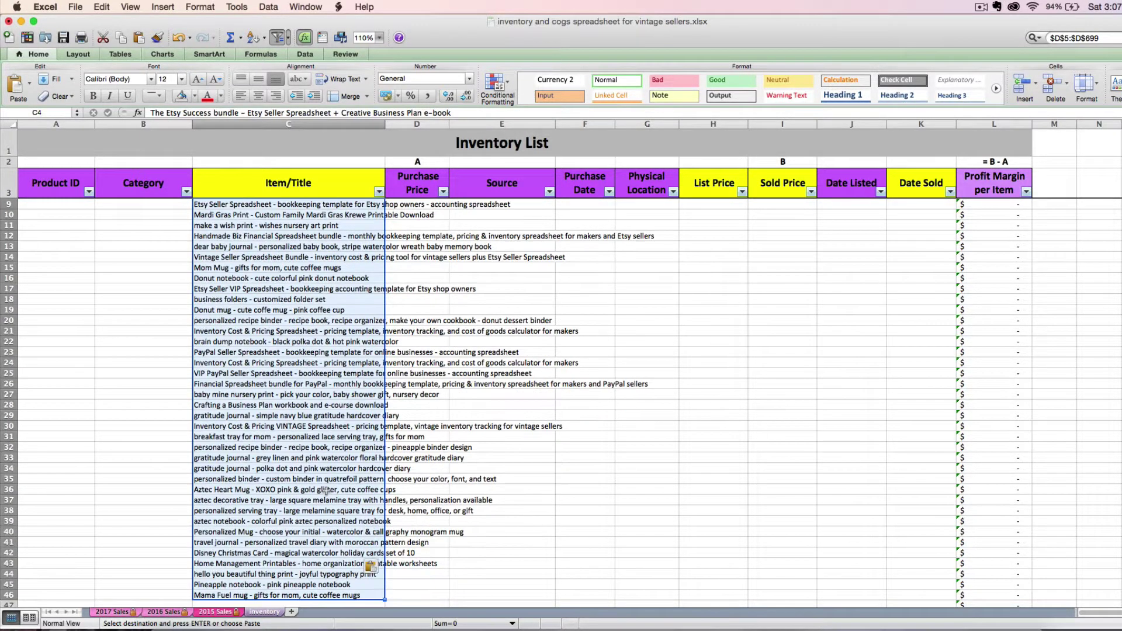
{"action": "scroll", "coordinate": [325, 486], "scroll_direction": "up", "scroll_amount": 5}
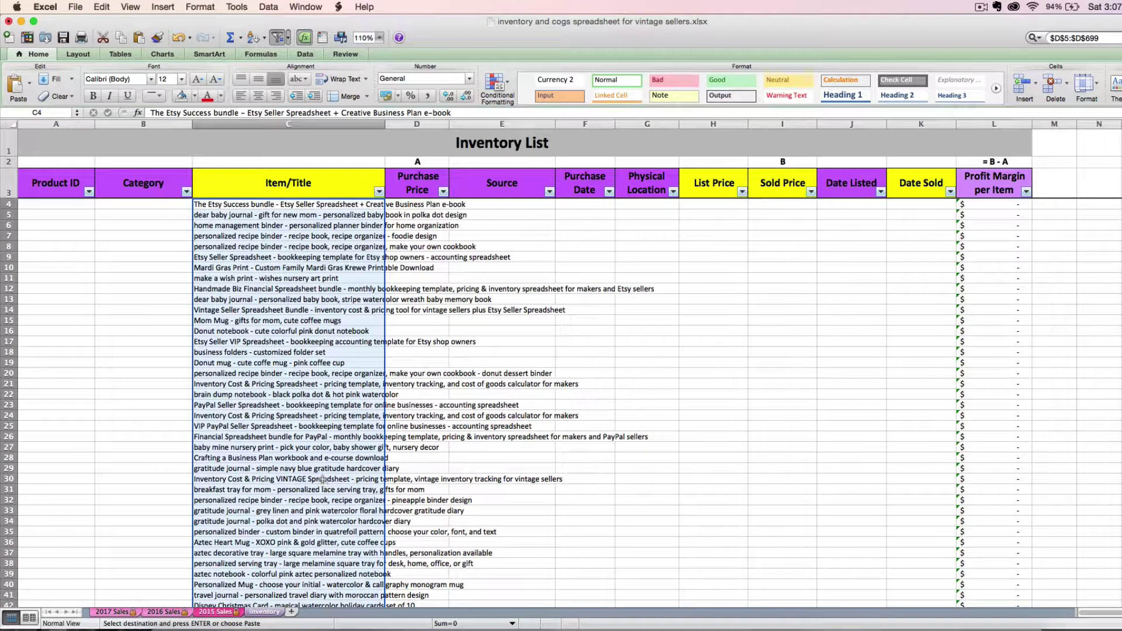
{"action": "left_click", "coordinate": [339, 236]}
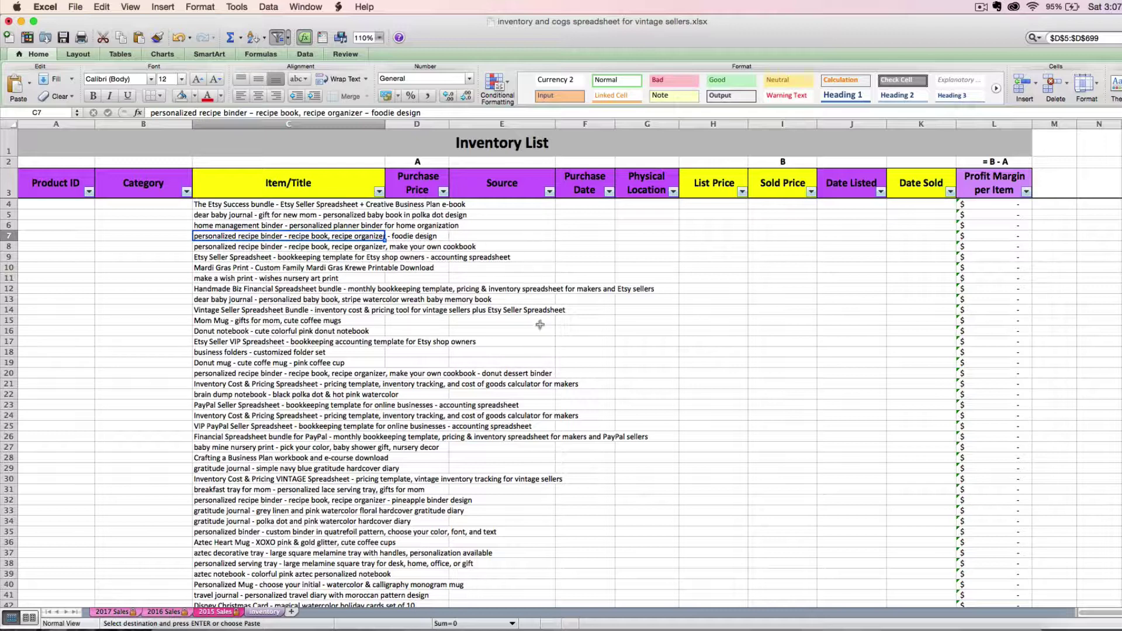
- Copy the 43 PRICE values from the listings CSV and return to the inventory workbook
{"action": "left_click", "coordinate": [307, 8]}
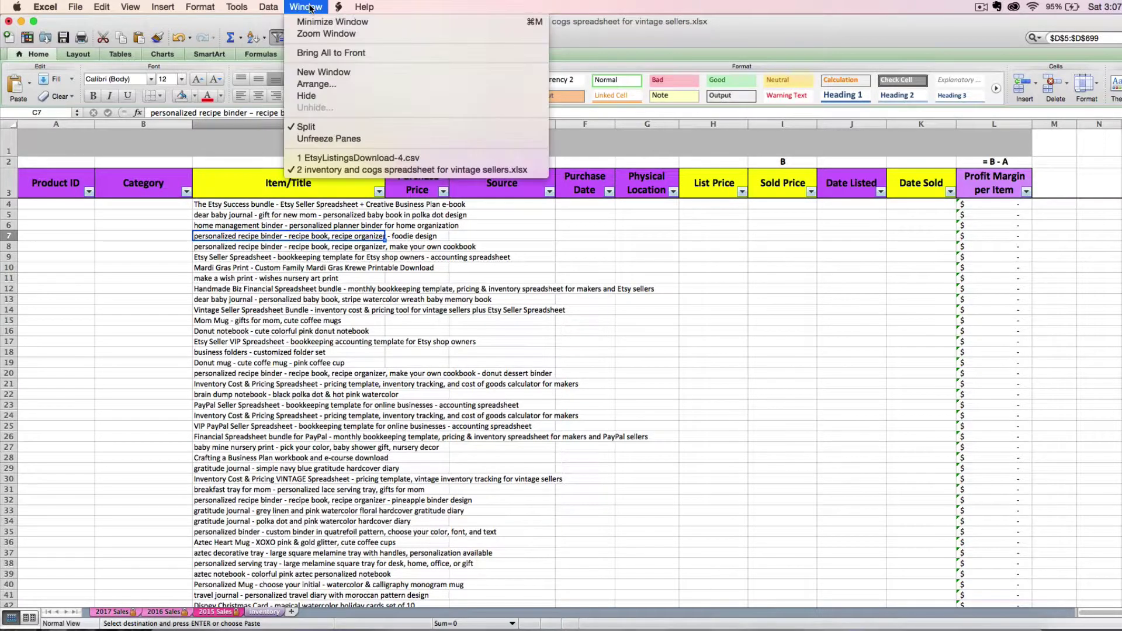
{"action": "left_click", "coordinate": [337, 159]}
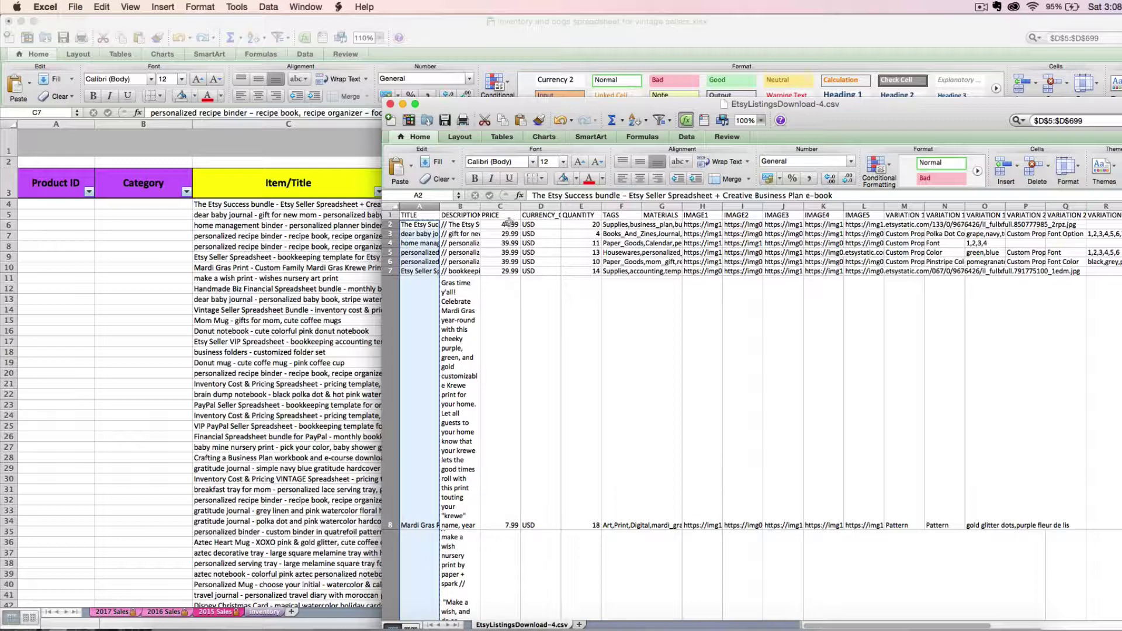
{"action": "left_click_drag", "start_coordinate": [506, 224], "coordinate": [503, 499]}
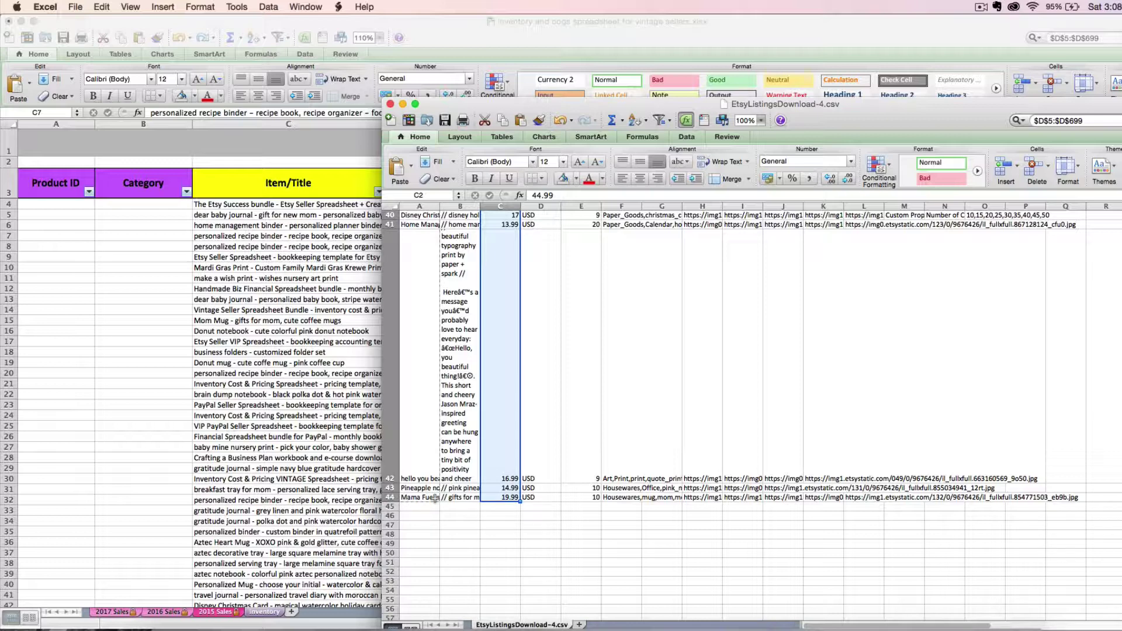
{"action": "right_click", "coordinate": [488, 448]}
{"action": "left_click", "coordinate": [523, 381]}
{"action": "scroll", "coordinate": [524, 383], "scroll_direction": "up", "scroll_amount": 10}
{"action": "left_click", "coordinate": [320, 367]}
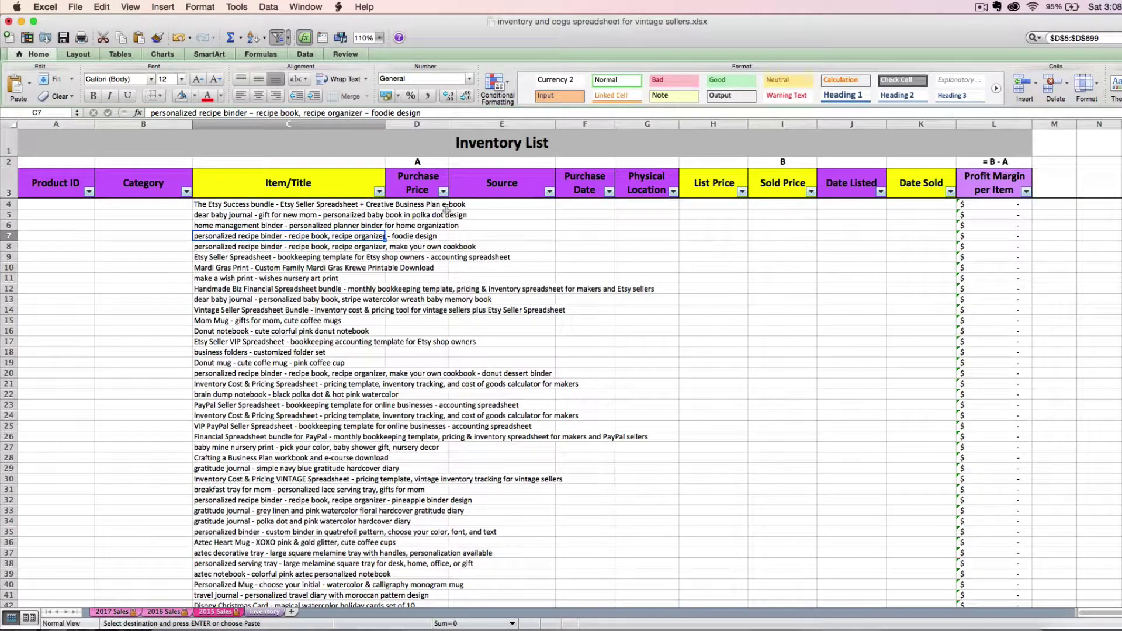
- Paste the copied prices into the List Price column starting at H4
{"action": "left_click", "coordinate": [719, 203]}
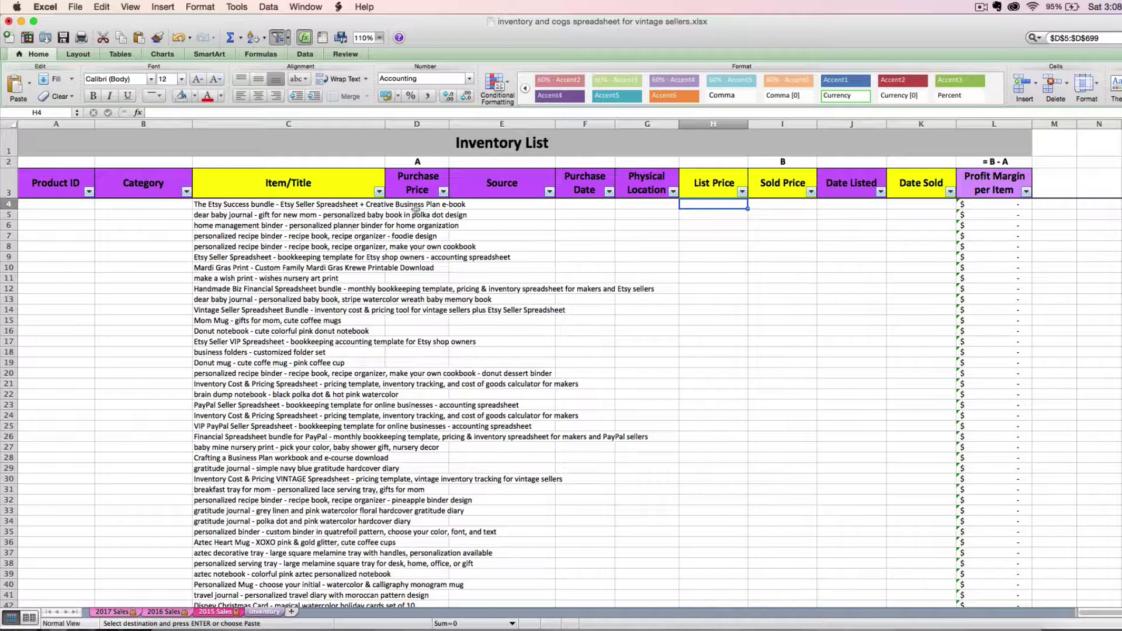
{"action": "right_click", "coordinate": [694, 204]}
{"action": "left_click", "coordinate": [700, 232]}
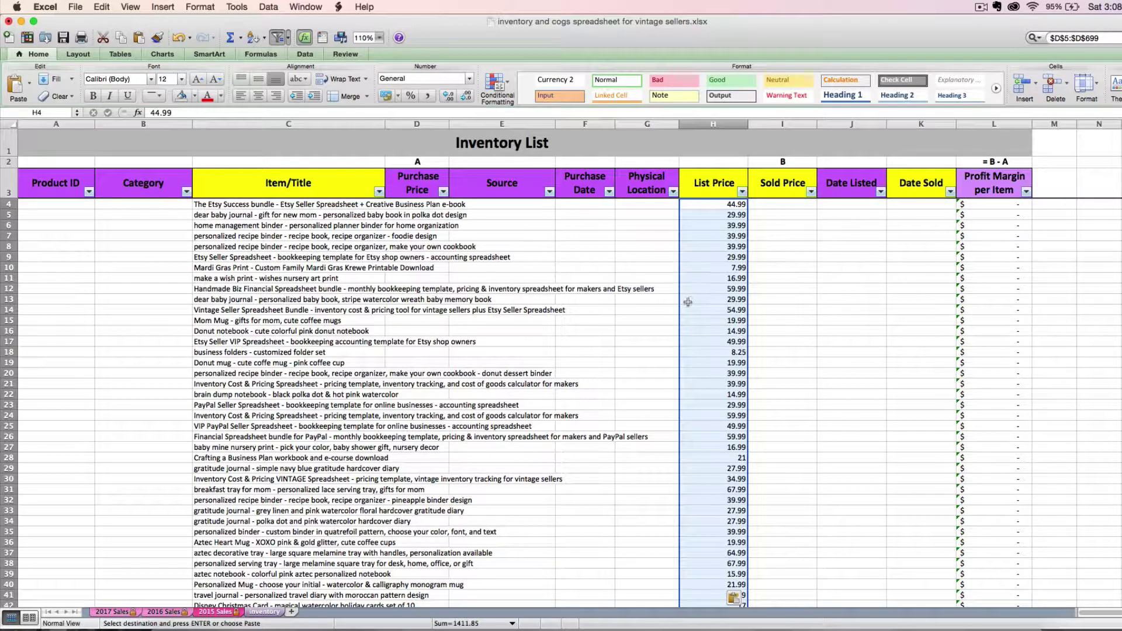
- Verify the pasted prices end at 19.99 on row 46 with nothing below
{"action": "scroll", "coordinate": [687, 301], "scroll_direction": "down", "scroll_amount": 3}
{"action": "scroll", "coordinate": [687, 301], "scroll_direction": "down", "scroll_amount": 4}
{"action": "scroll", "coordinate": [684, 305], "scroll_direction": "down", "scroll_amount": 1}
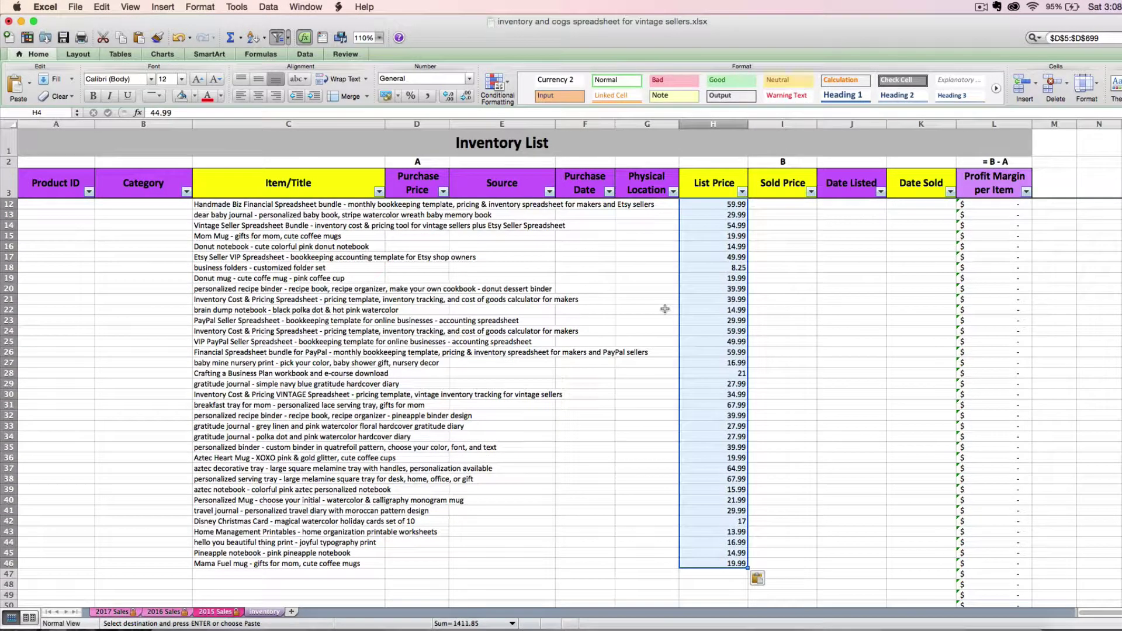
{"action": "scroll", "coordinate": [665, 309], "scroll_direction": "down", "scroll_amount": 5}
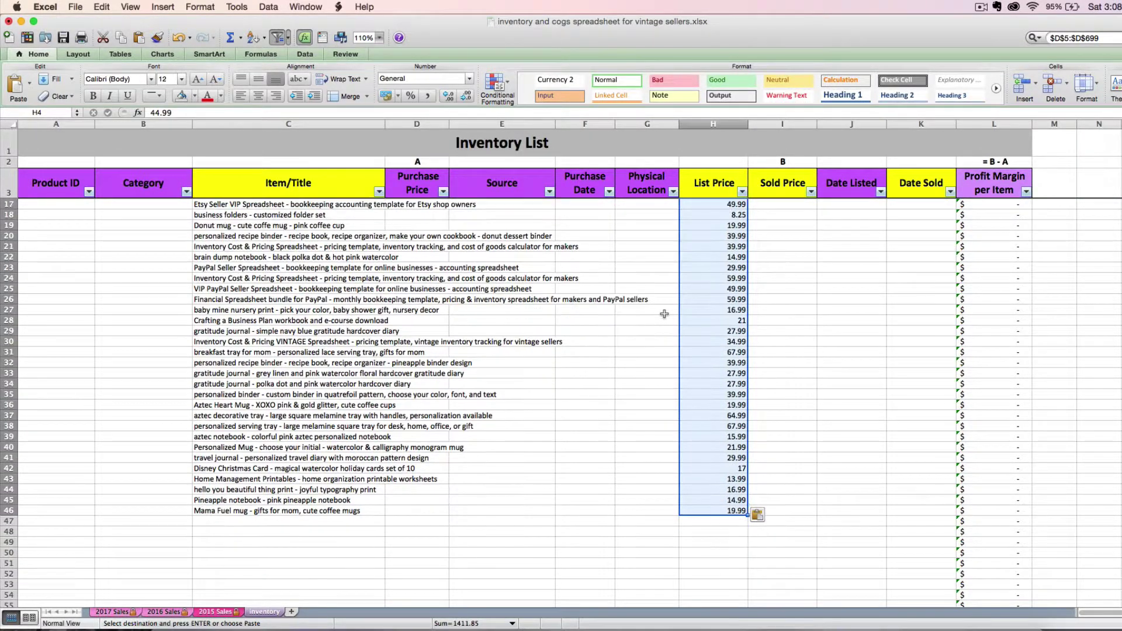
{"action": "scroll", "coordinate": [664, 313], "scroll_direction": "down", "scroll_amount": 1}
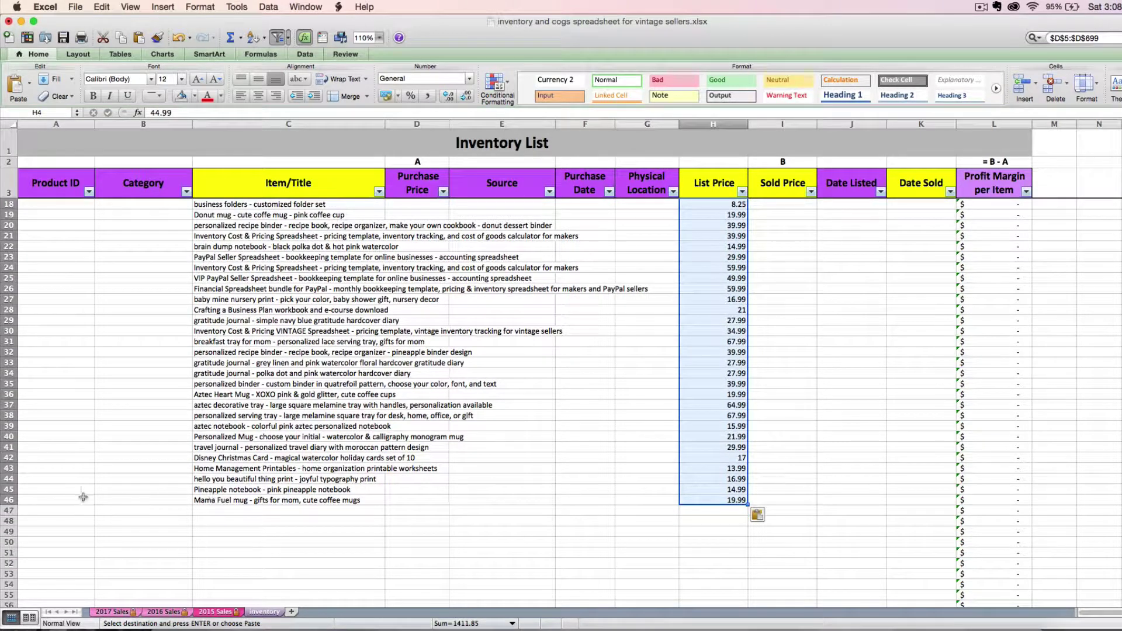
{"action": "left_click", "coordinate": [8, 500]}
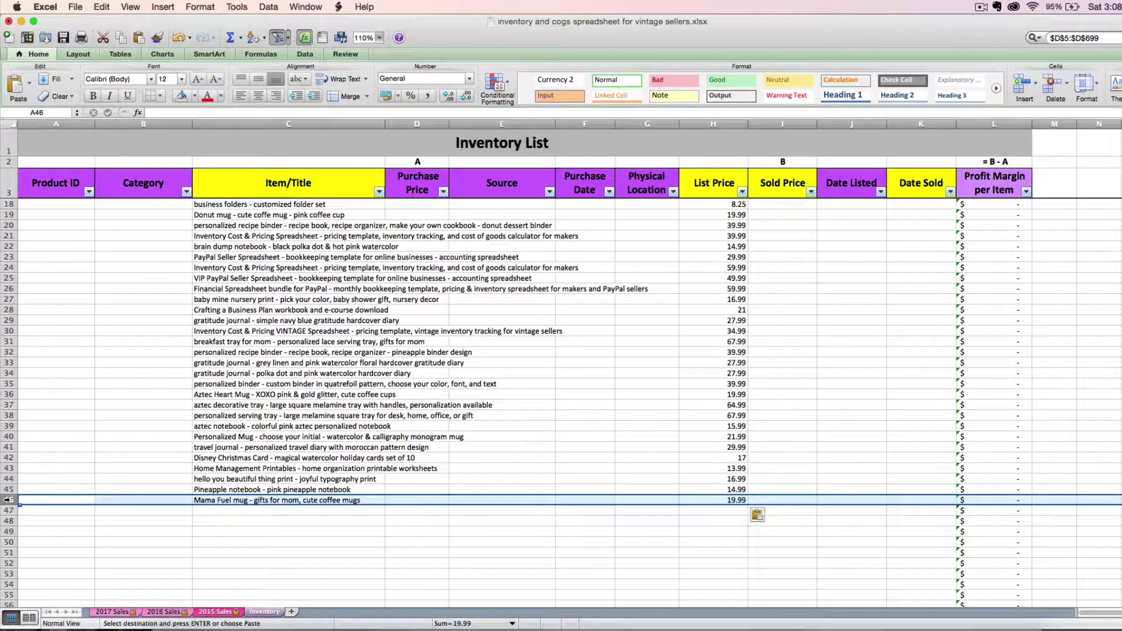
{"action": "left_click", "coordinate": [699, 499]}
{"action": "left_click", "coordinate": [703, 510]}
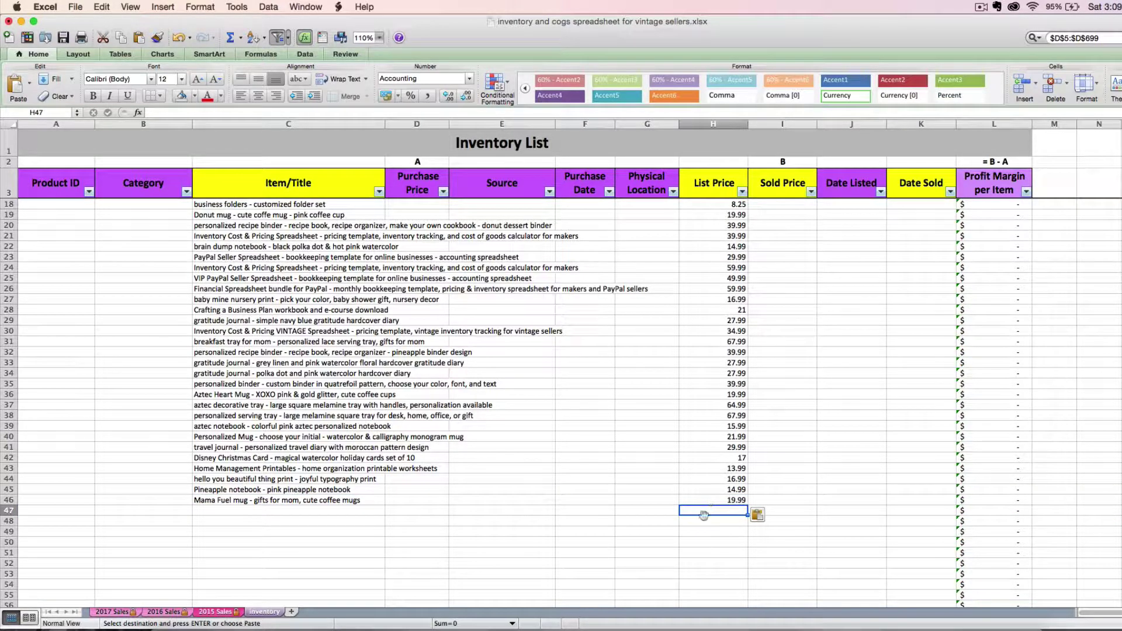
{"action": "left_click", "coordinate": [701, 490]}
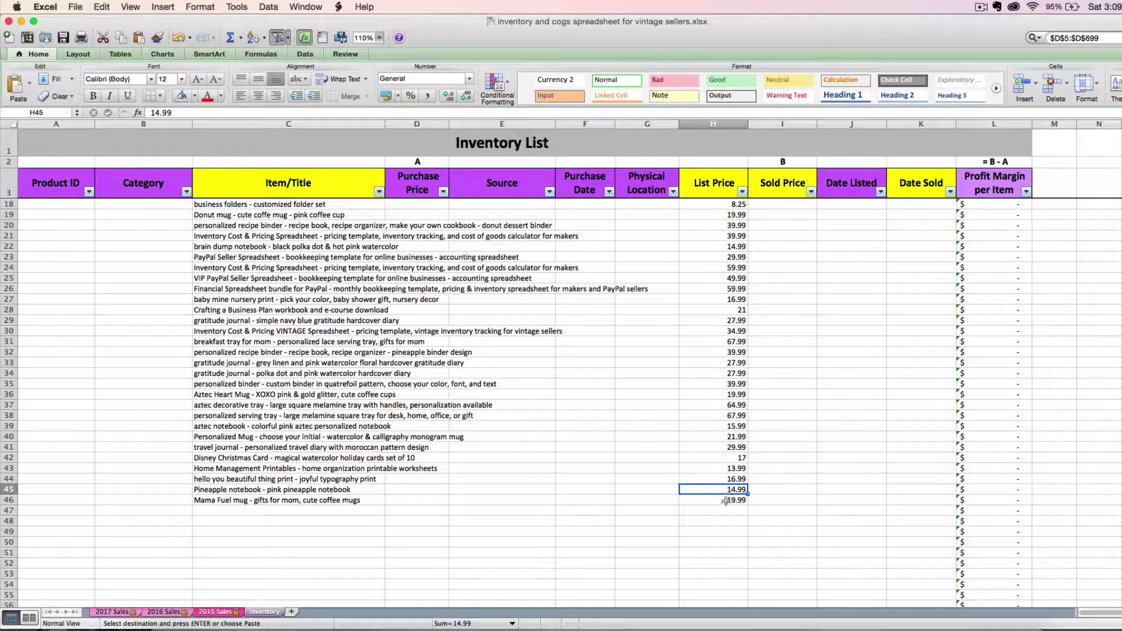
{"action": "left_click", "coordinate": [728, 500]}
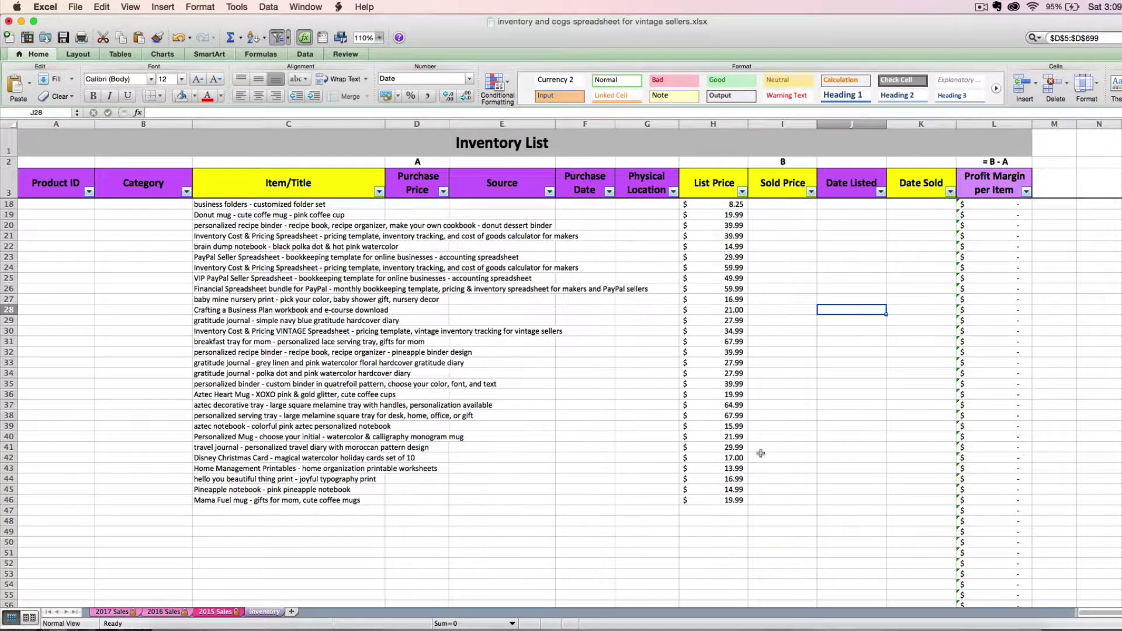
{"action": "scroll", "coordinate": [760, 455], "scroll_direction": "up", "scroll_amount": 3}
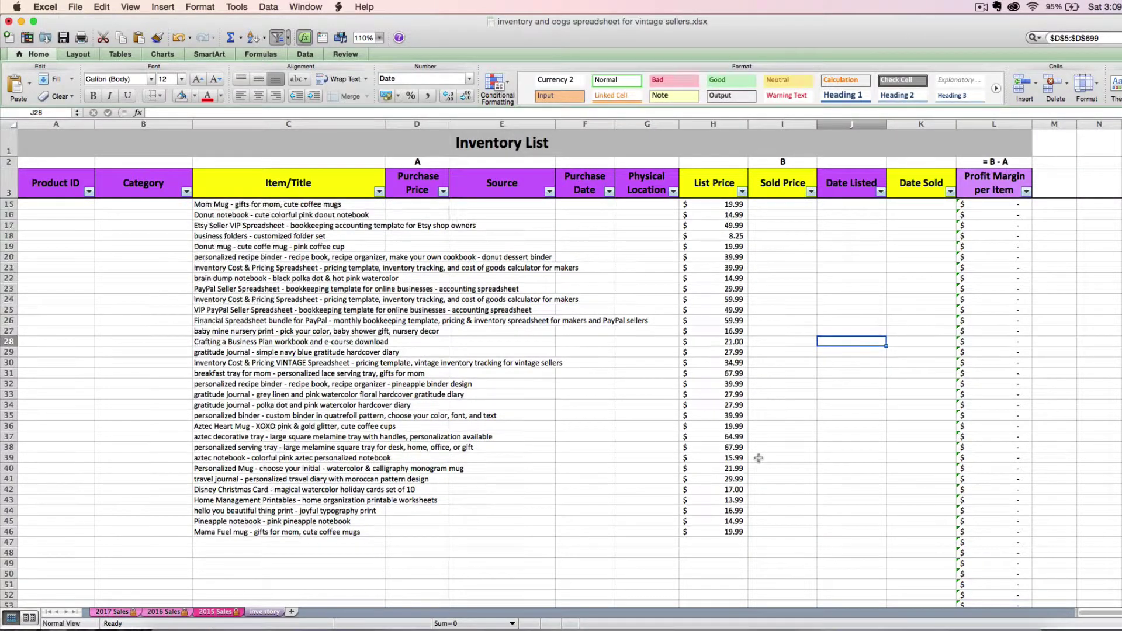
{"action": "scroll", "coordinate": [758, 458], "scroll_direction": "up", "scroll_amount": 3}
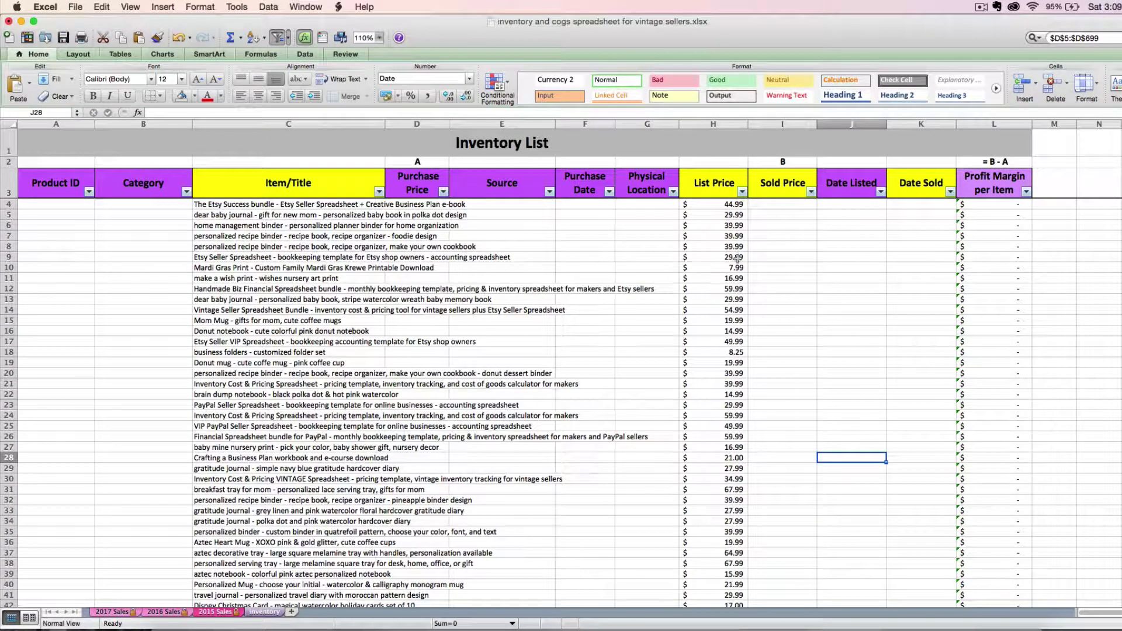
{"action": "scroll", "coordinate": [712, 294], "scroll_direction": "down", "scroll_amount": 2}
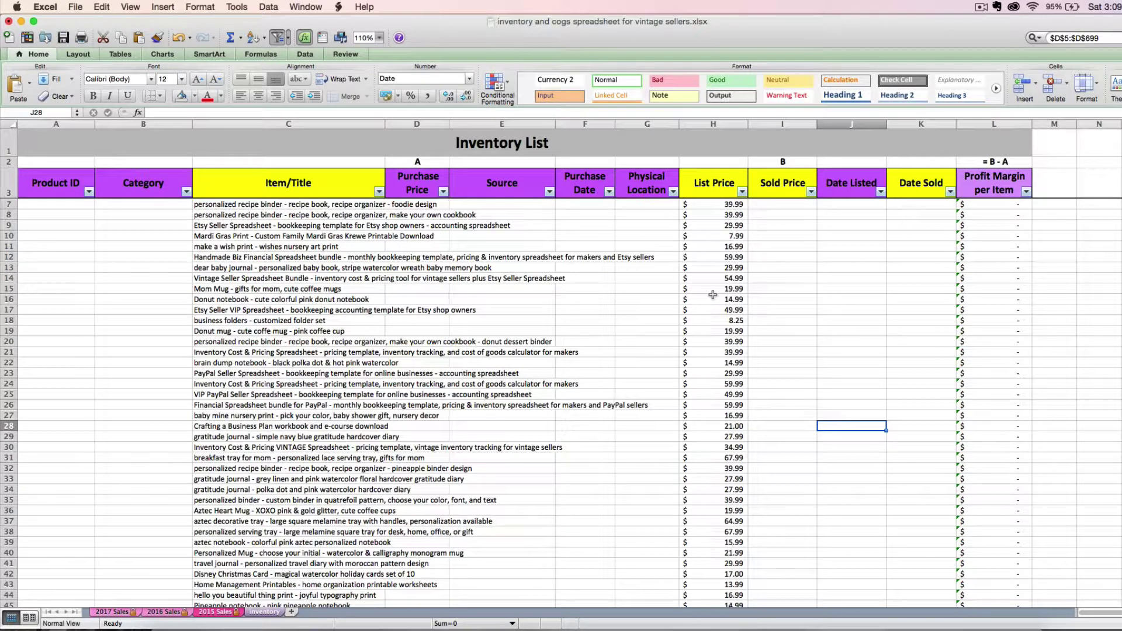
{"action": "scroll", "coordinate": [712, 295], "scroll_direction": "down", "scroll_amount": 1}
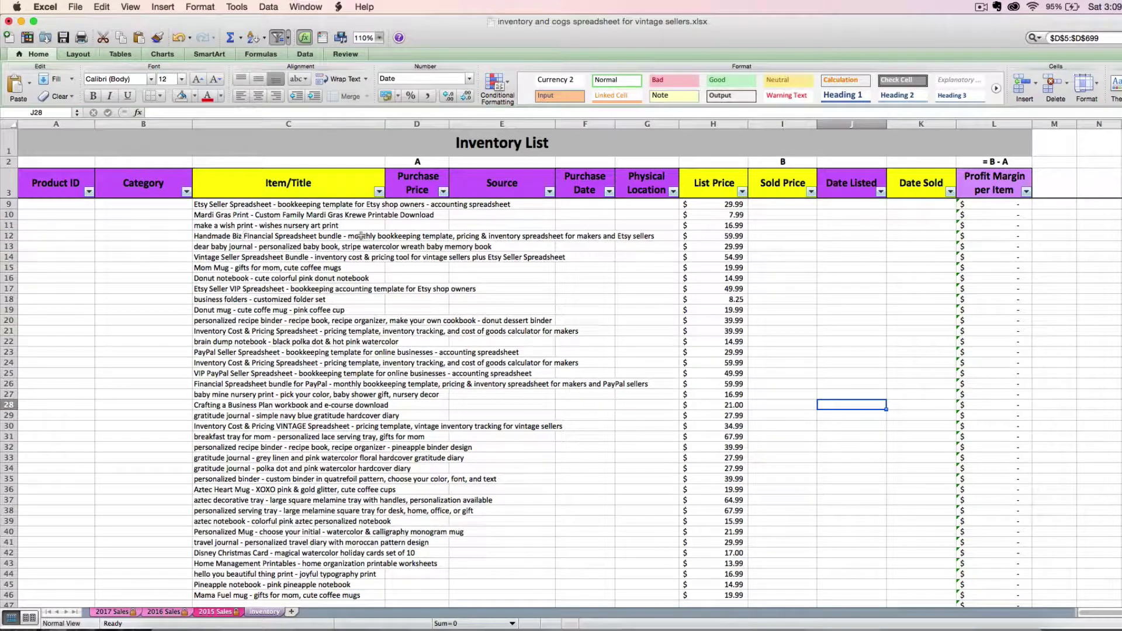
{"action": "scroll", "coordinate": [341, 252], "scroll_direction": "up", "scroll_amount": 3}
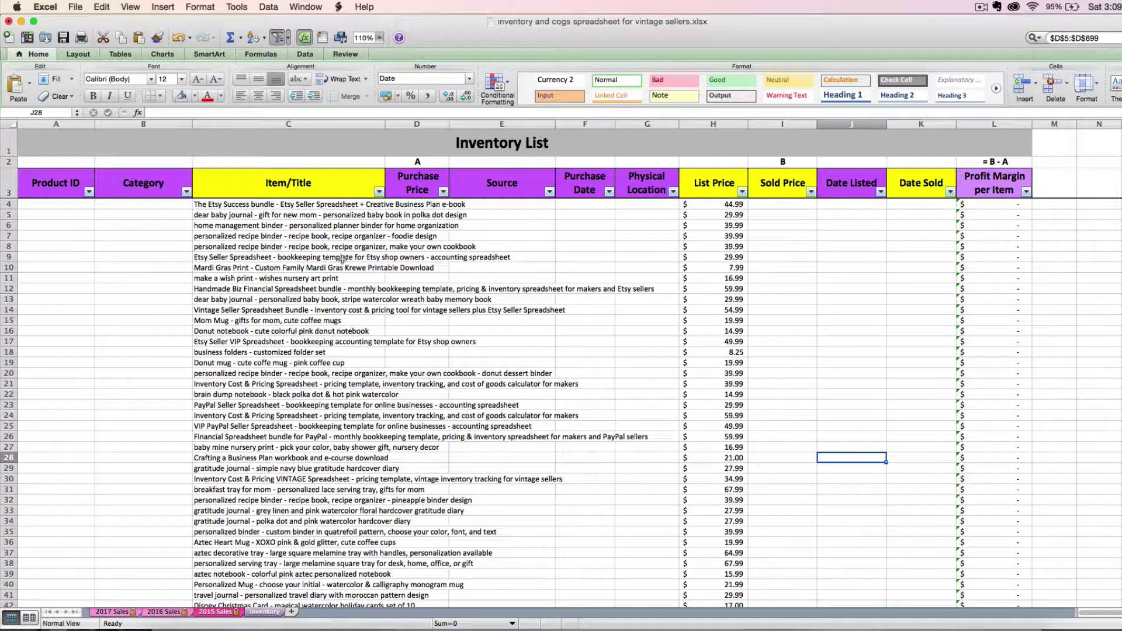
{"action": "left_click", "coordinate": [403, 204]}
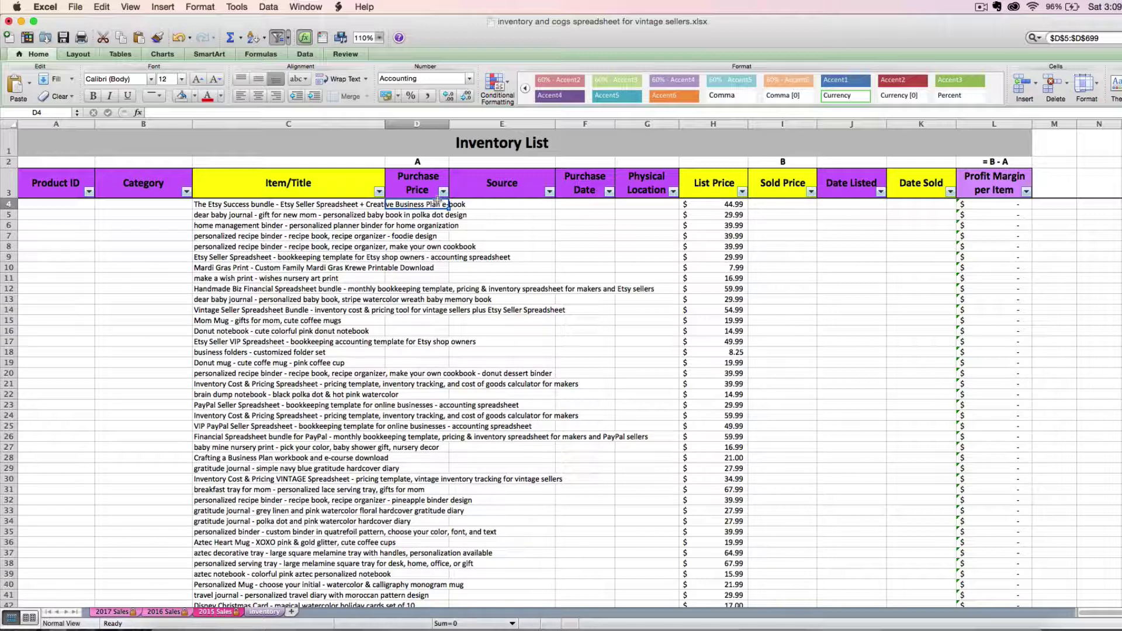
- Enter Purchase Prices of 10 and 15 for rows 4 and 5
{"action": "type", "text": "10"}
{"action": "key", "text": "Return"}
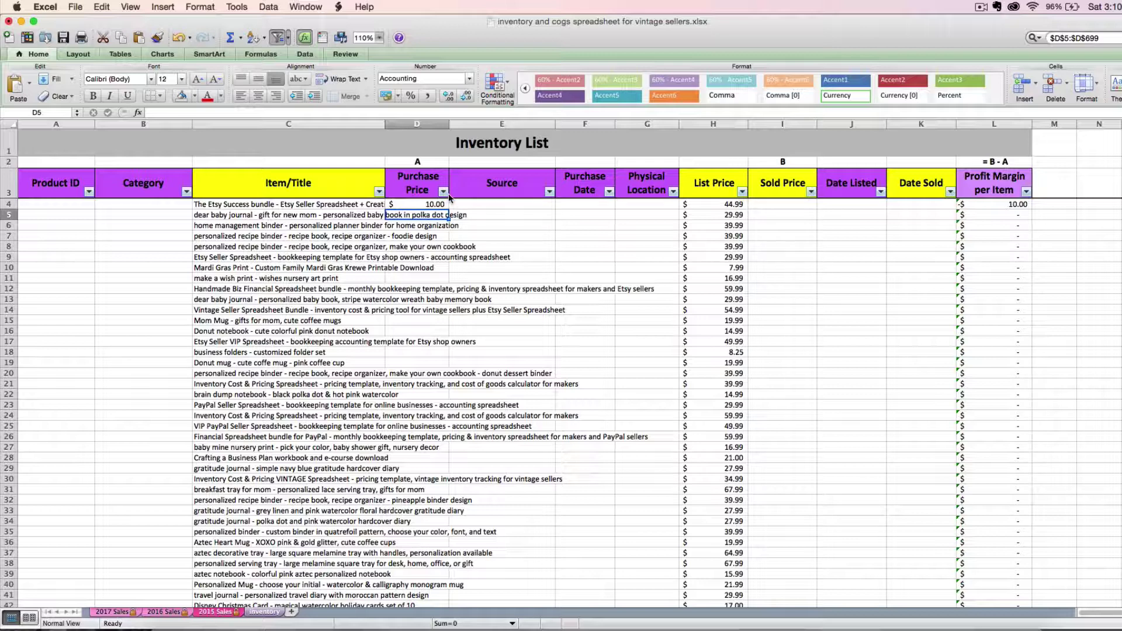
{"action": "type", "text": "15"}
{"action": "key", "text": "Return"}
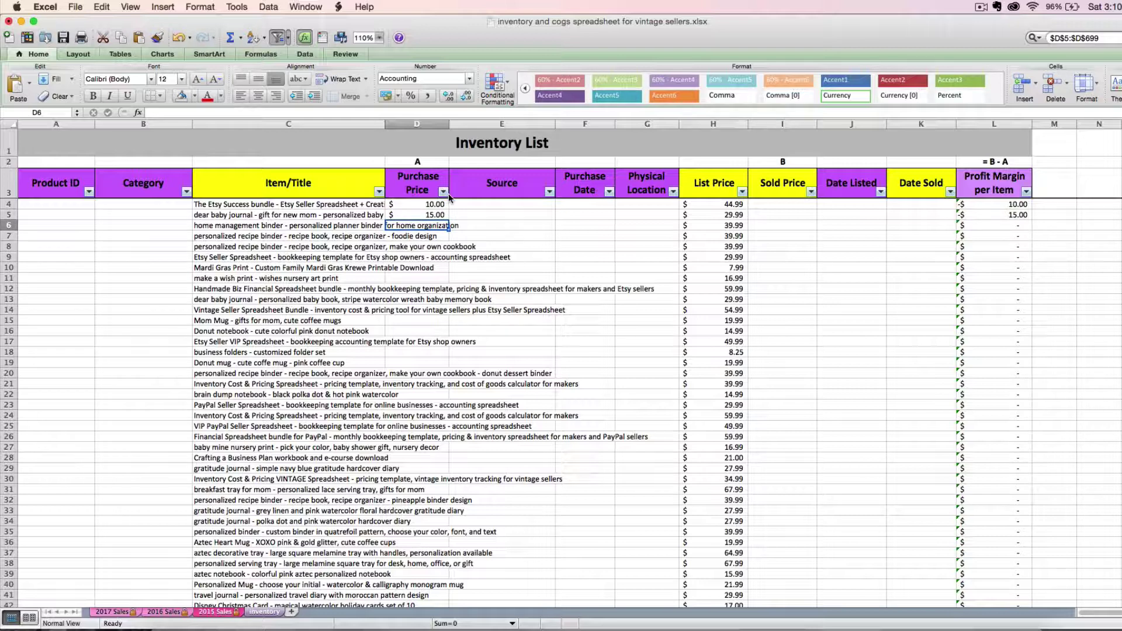
- Enter Vintage Store as row 4's Source and move to its Purchase Date cell
{"action": "key", "text": "Up"}
{"action": "key", "text": "Up"}
{"action": "key", "text": "Right"}
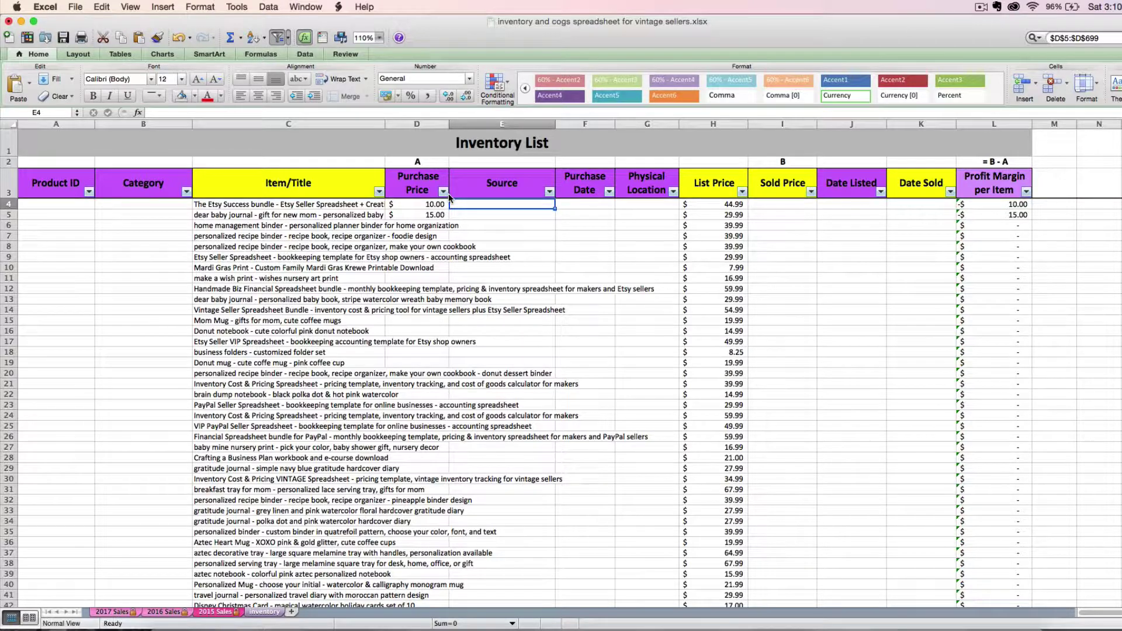
{"action": "type", "text": "Vintage Store"}
{"action": "key", "text": "Return"}
{"action": "key", "text": "Up"}
{"action": "key", "text": "Right"}
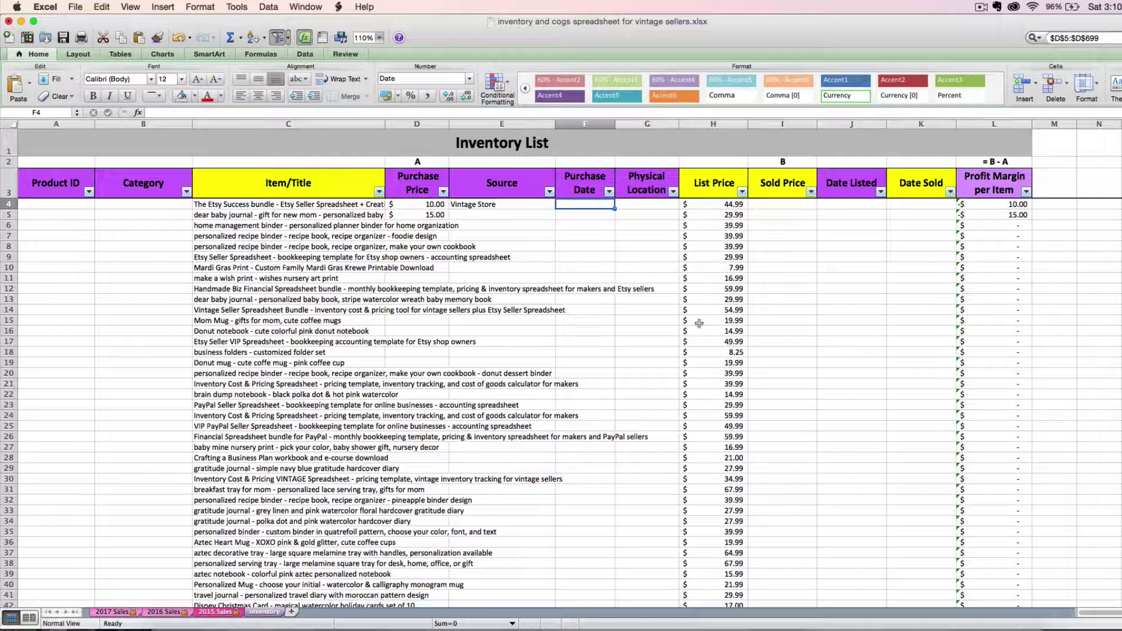
- Open EtsyListingsDownload-4.csv from the Downloads stack and position it beside the inventory
{"action": "scroll", "coordinate": [666, 362], "scroll_direction": "down", "scroll_amount": 1}
{"action": "scroll", "coordinate": [665, 363], "scroll_direction": "down", "scroll_amount": 12}
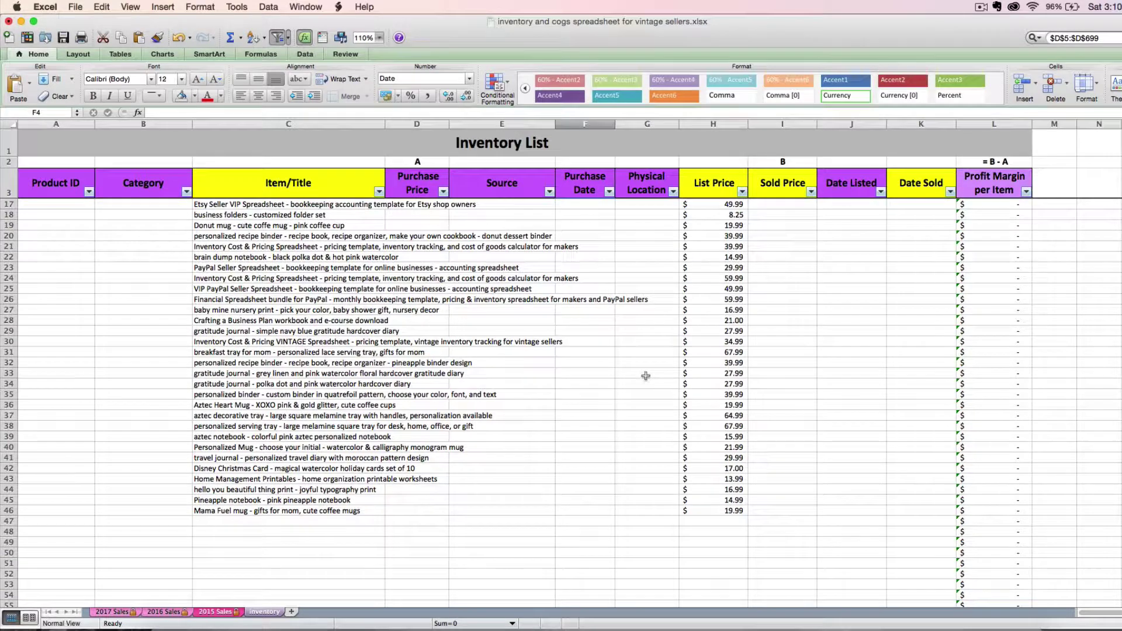
{"action": "scroll", "coordinate": [502, 409], "scroll_direction": "down", "scroll_amount": 1}
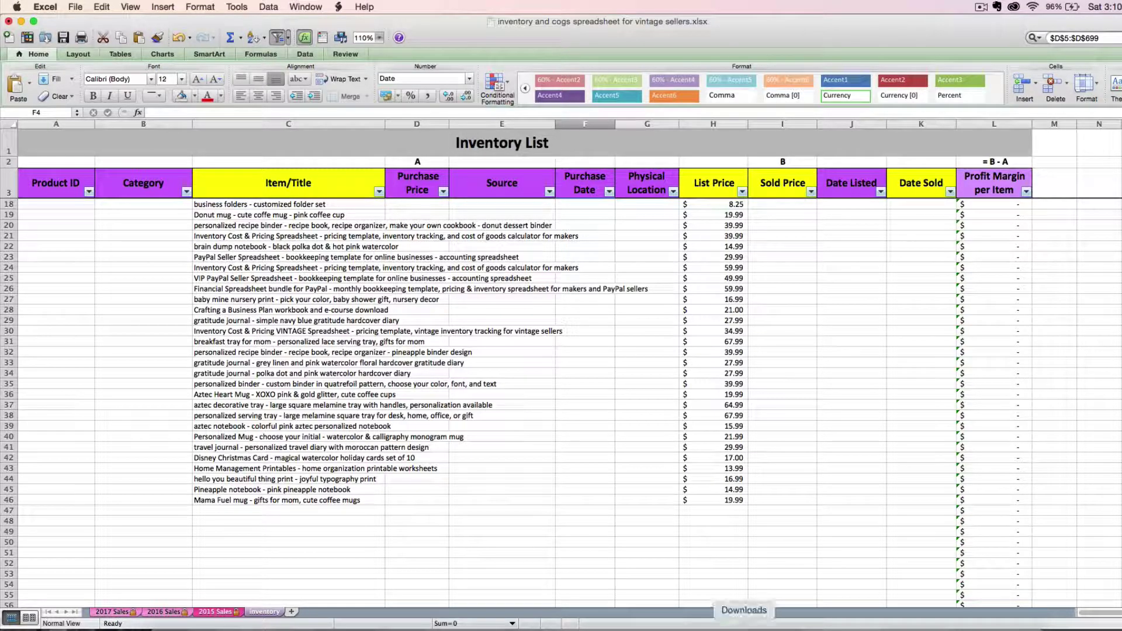
{"action": "left_click", "coordinate": [751, 613]}
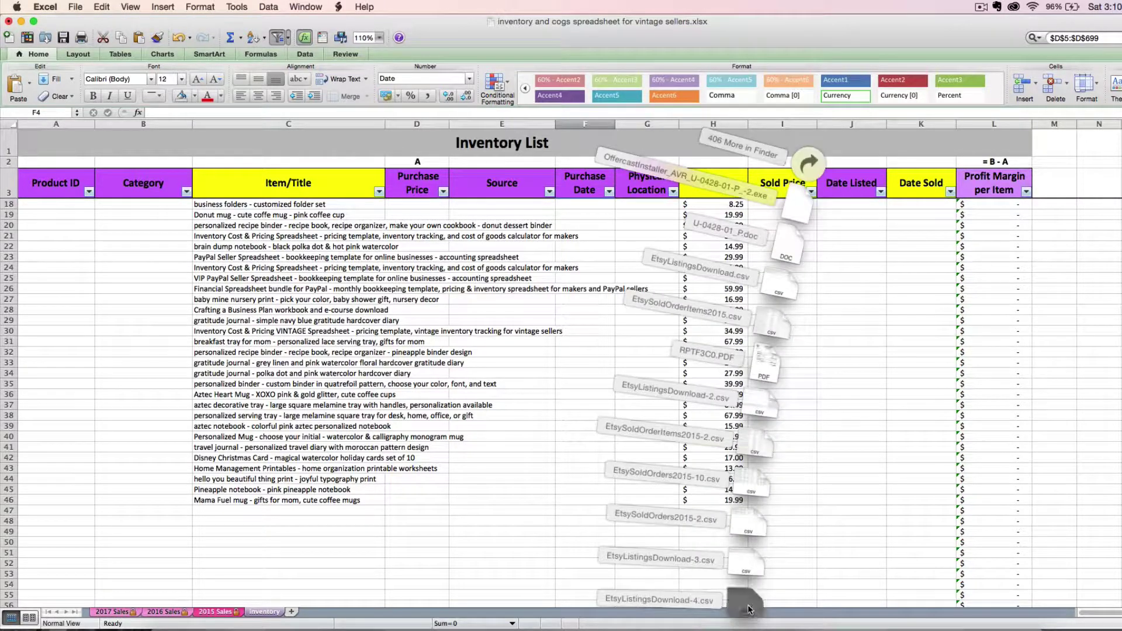
{"action": "left_click", "coordinate": [750, 612]}
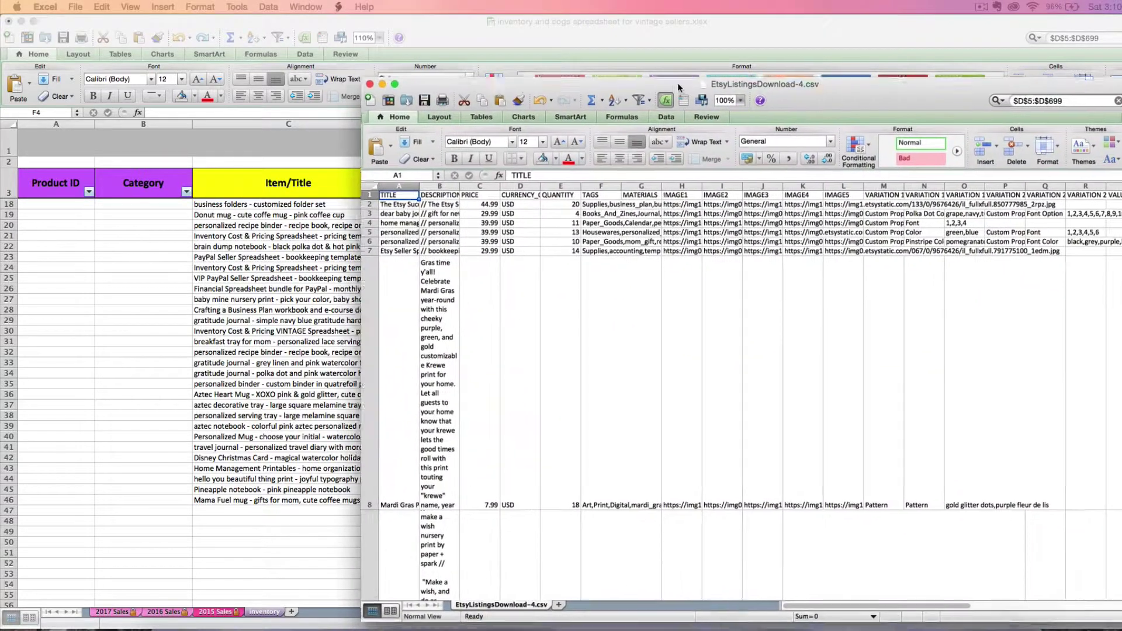
{"action": "left_click_drag", "start_coordinate": [674, 82], "coordinate": [682, 72]}
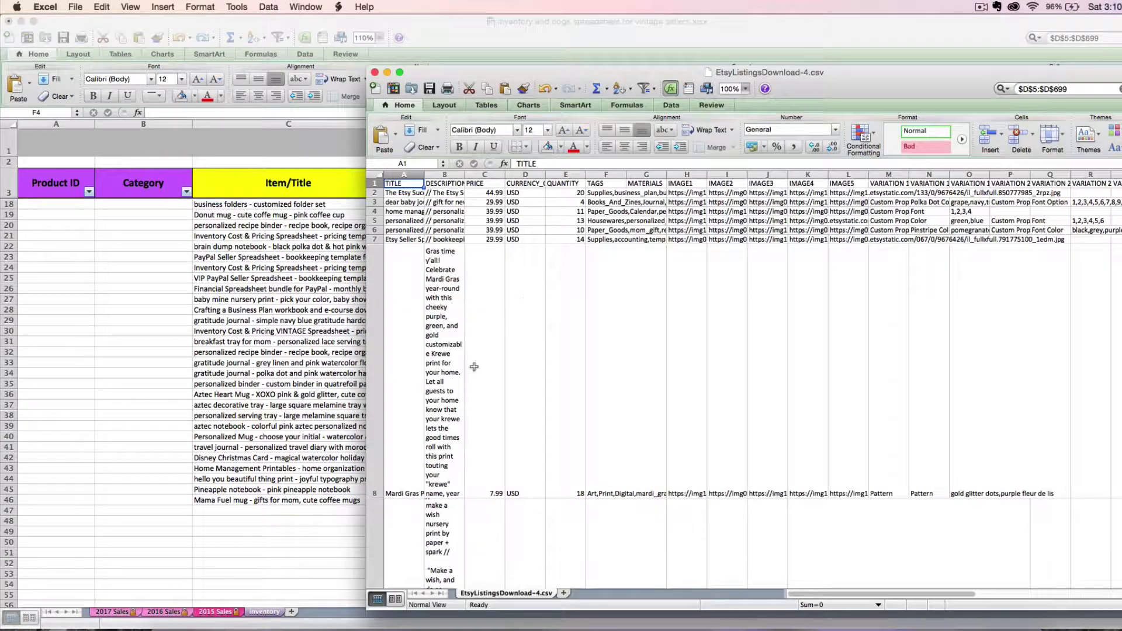
- Scroll through the CSV's TITLE and PRICE rows to review the listings
{"action": "scroll", "coordinate": [474, 367], "scroll_direction": "down", "scroll_amount": 5}
{"action": "scroll", "coordinate": [474, 367], "scroll_direction": "down", "scroll_amount": 3}
{"action": "scroll", "coordinate": [474, 366], "scroll_direction": "down", "scroll_amount": 1}
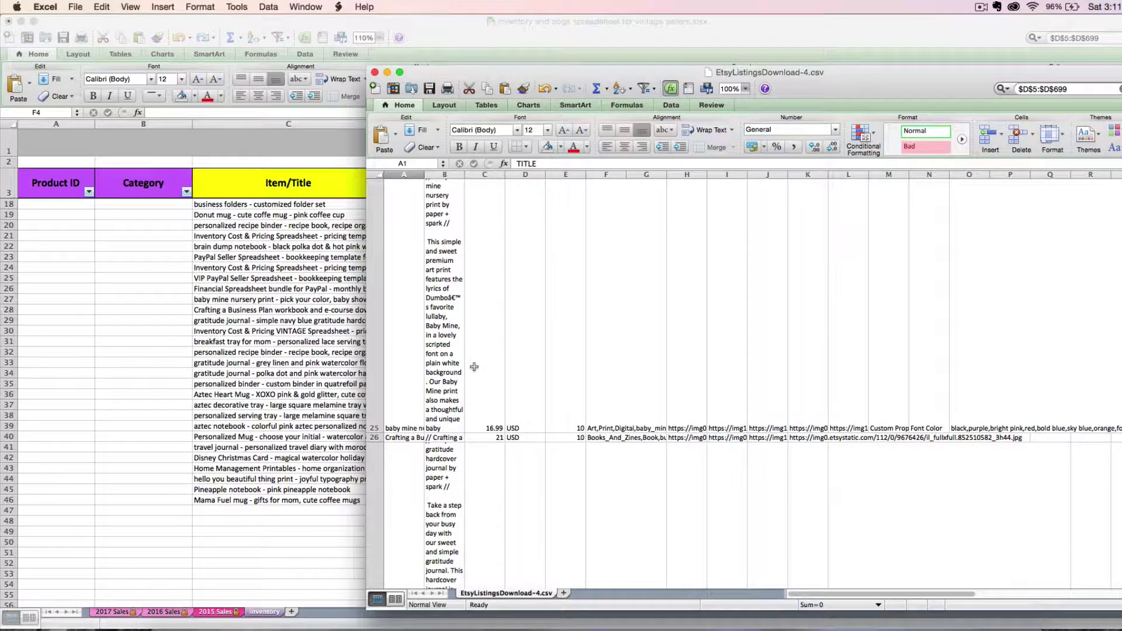
{"action": "scroll", "coordinate": [473, 366], "scroll_direction": "down", "scroll_amount": 1}
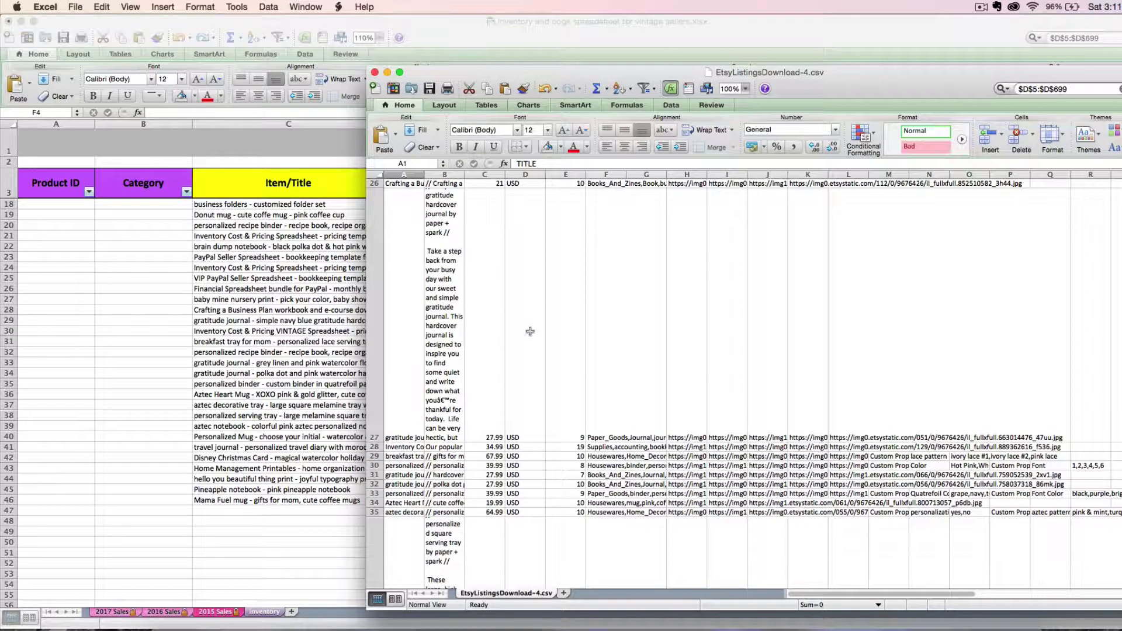
{"action": "scroll", "coordinate": [530, 331], "scroll_direction": "down", "scroll_amount": 3}
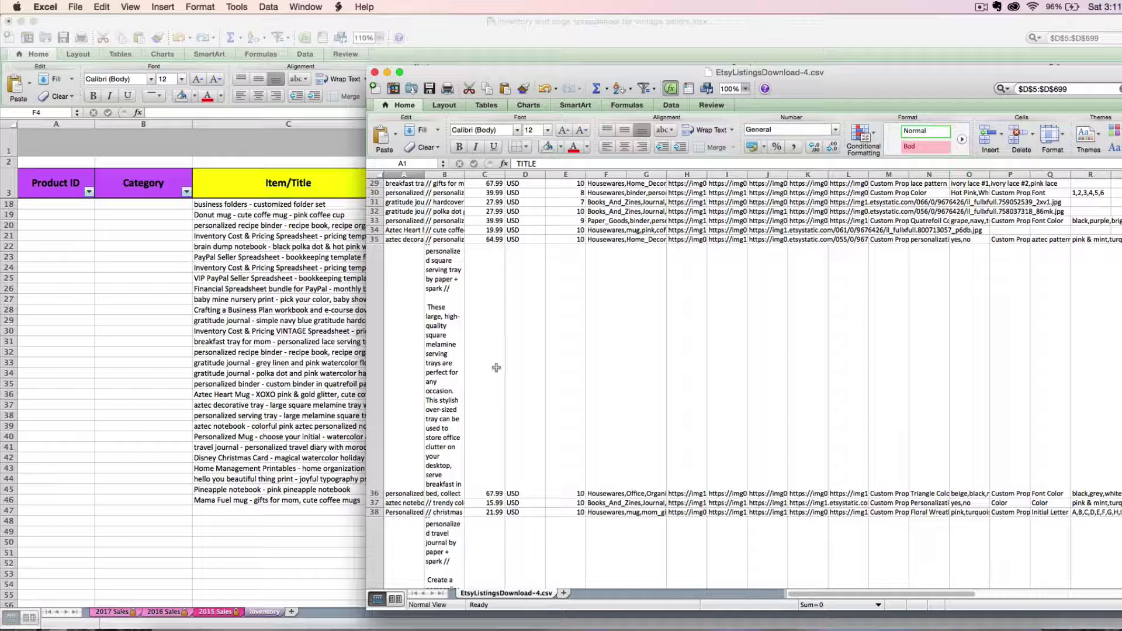
{"action": "scroll", "coordinate": [500, 372], "scroll_direction": "down", "scroll_amount": 10}
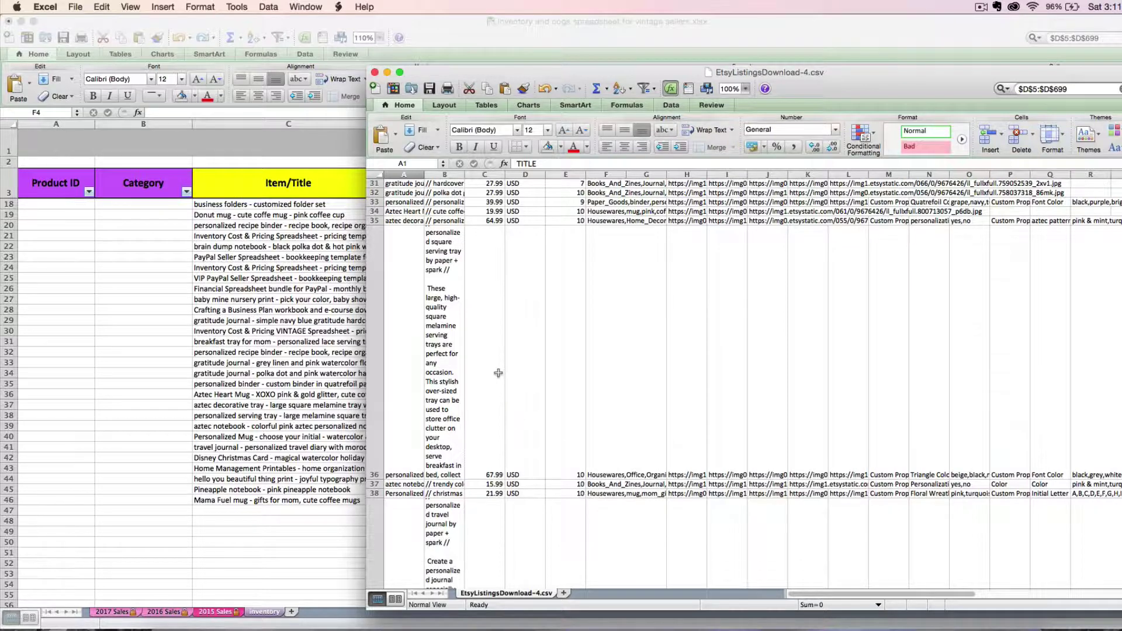
{"action": "scroll", "coordinate": [493, 372], "scroll_direction": "up", "scroll_amount": 10}
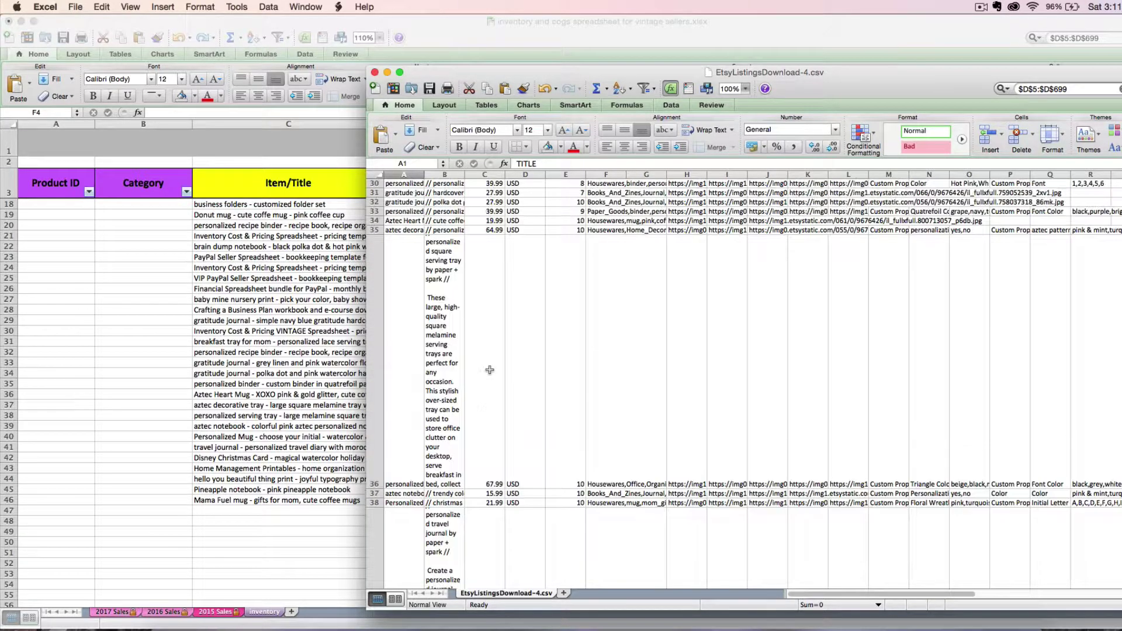
{"action": "scroll", "coordinate": [478, 345], "scroll_direction": "up", "scroll_amount": 4}
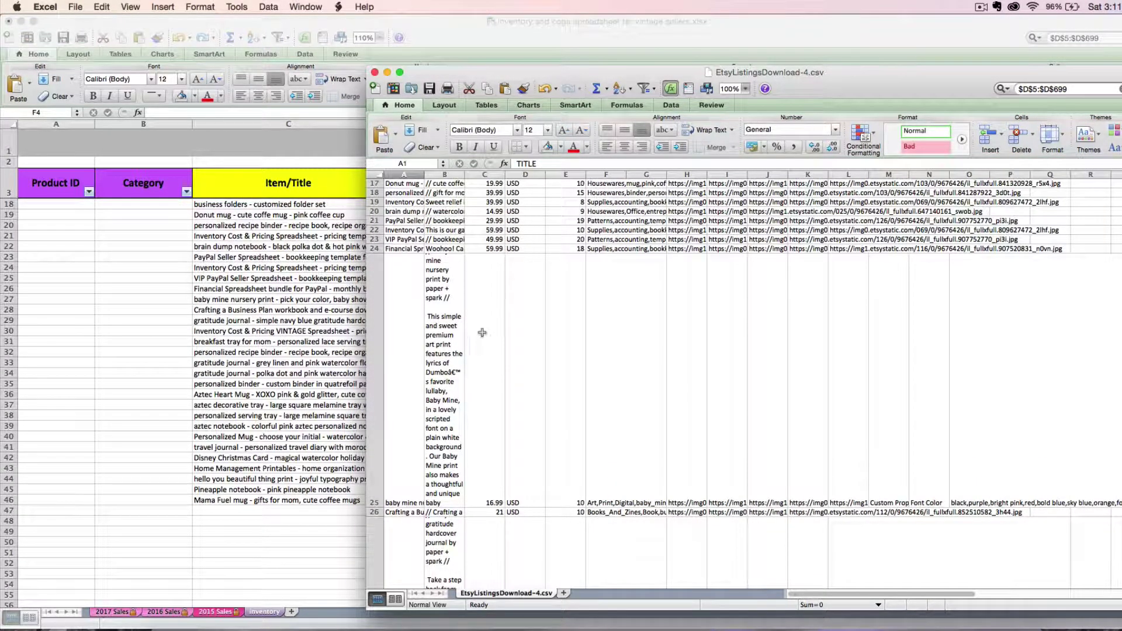
{"action": "scroll", "coordinate": [479, 330], "scroll_direction": "up", "scroll_amount": 6}
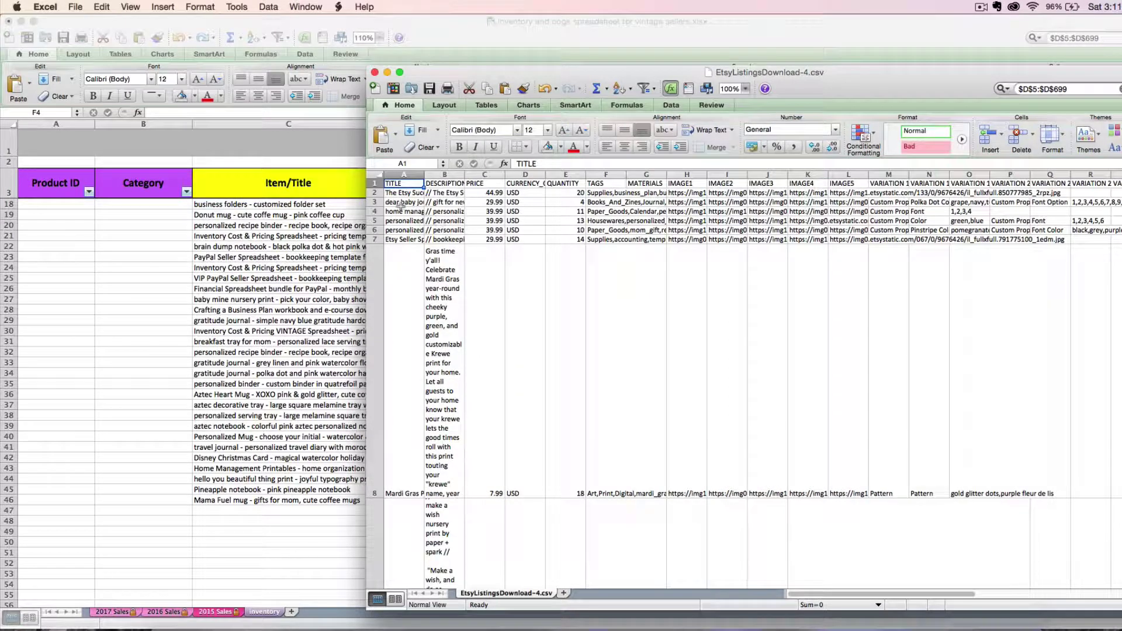
{"action": "left_click_drag", "start_coordinate": [813, 594], "coordinate": [783, 593]}
- Fill row 47 with Grandfather clock, Purchase Price 100 and Source vintage store
{"action": "left_click", "coordinate": [294, 390]}
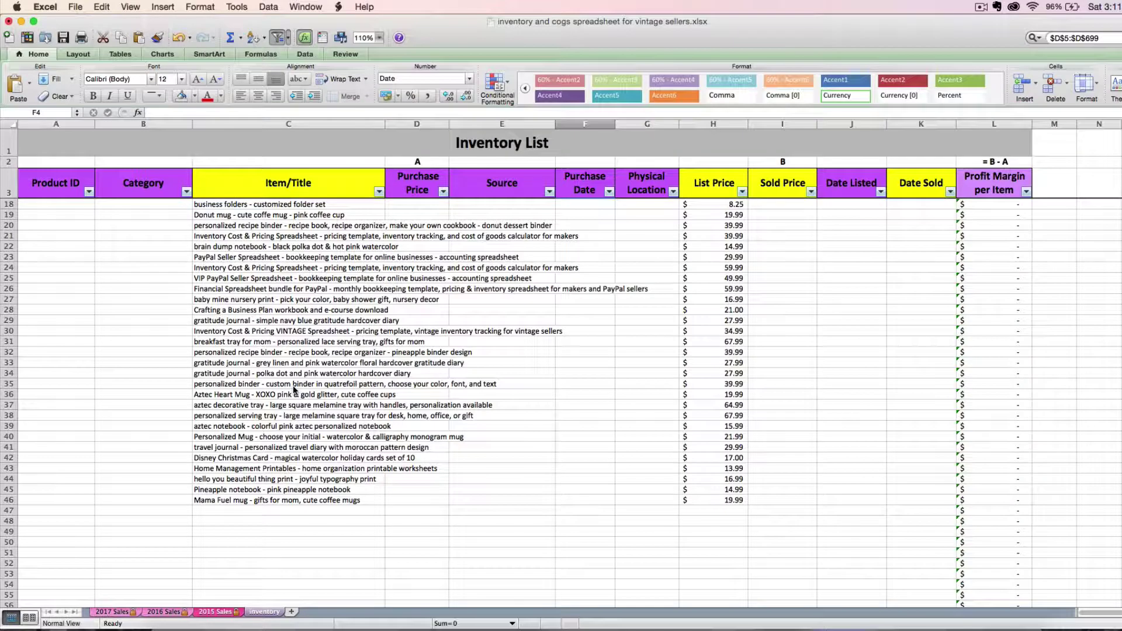
{"action": "left_click", "coordinate": [276, 510]}
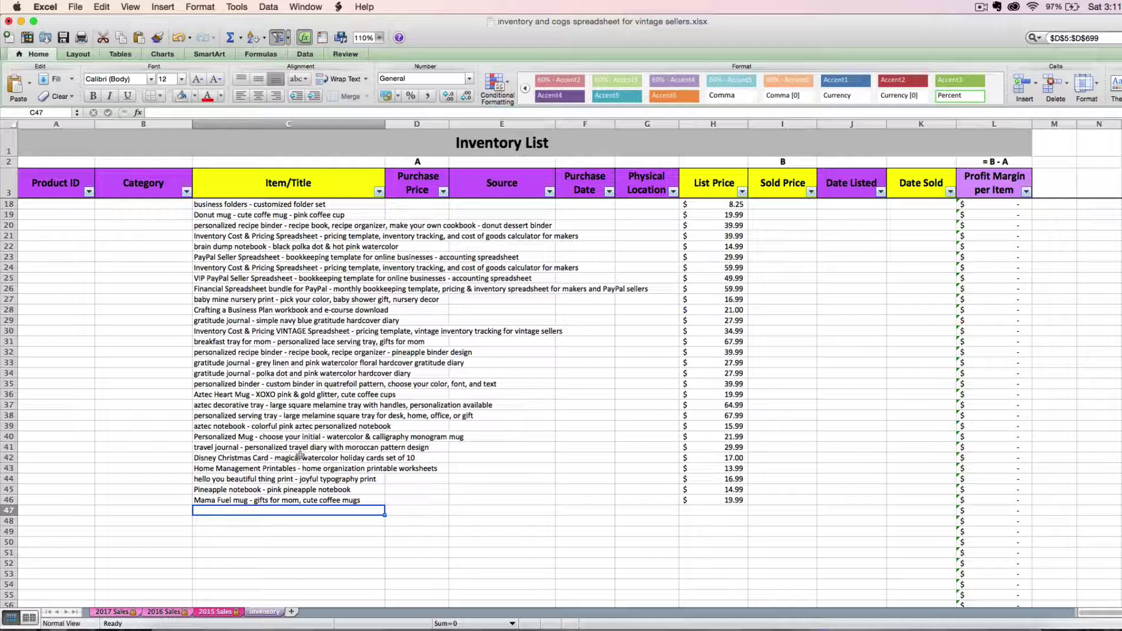
{"action": "type", "text": "Grand"}
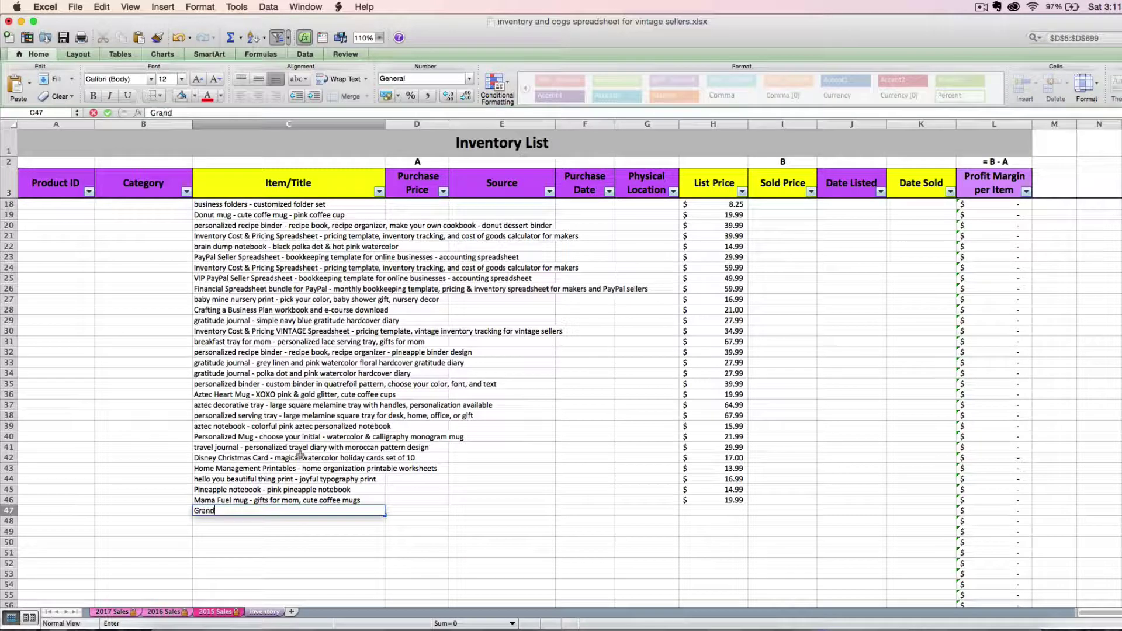
{"action": "type", "text": "father clock"}
{"action": "key", "text": "Tab"}
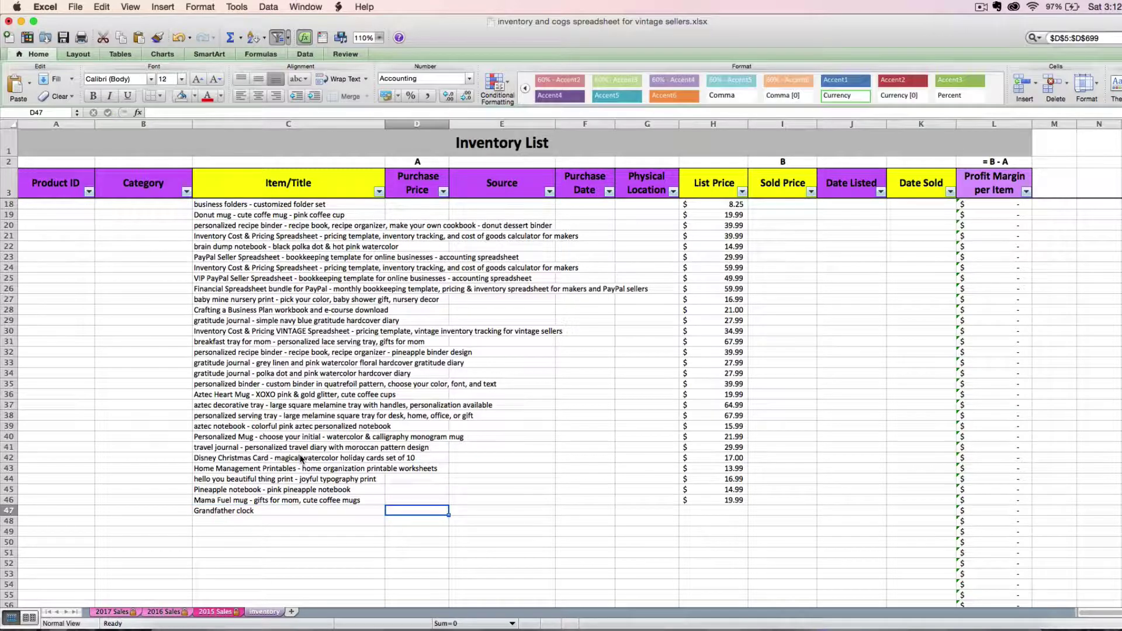
{"action": "type", "text": "100"}
{"action": "key", "text": "Tab"}
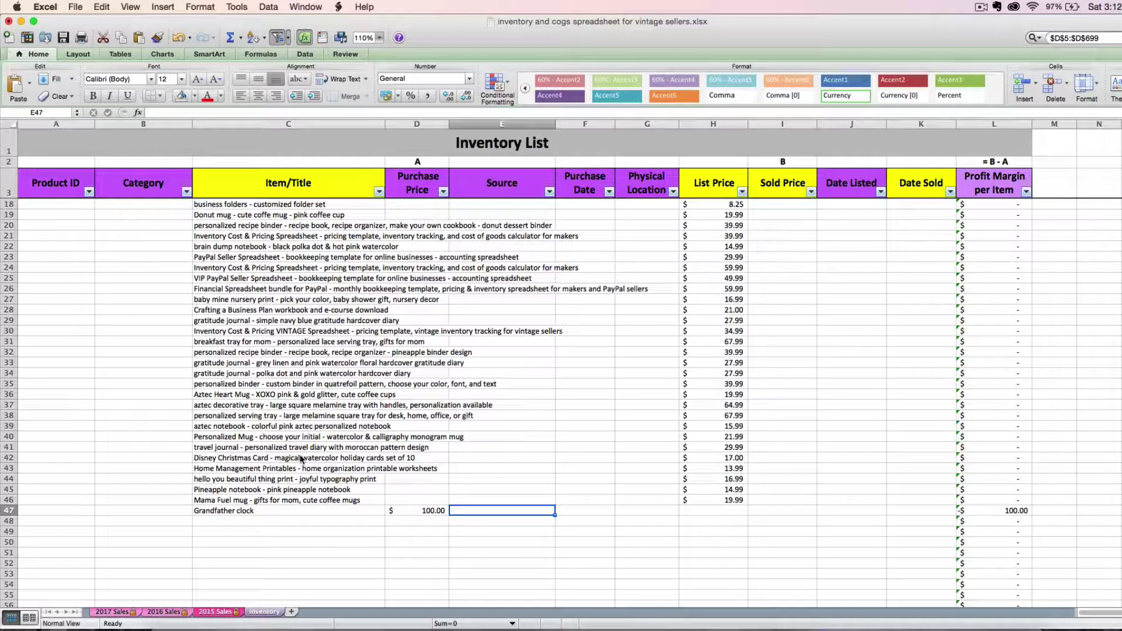
{"action": "type", "text": "vintage store"}
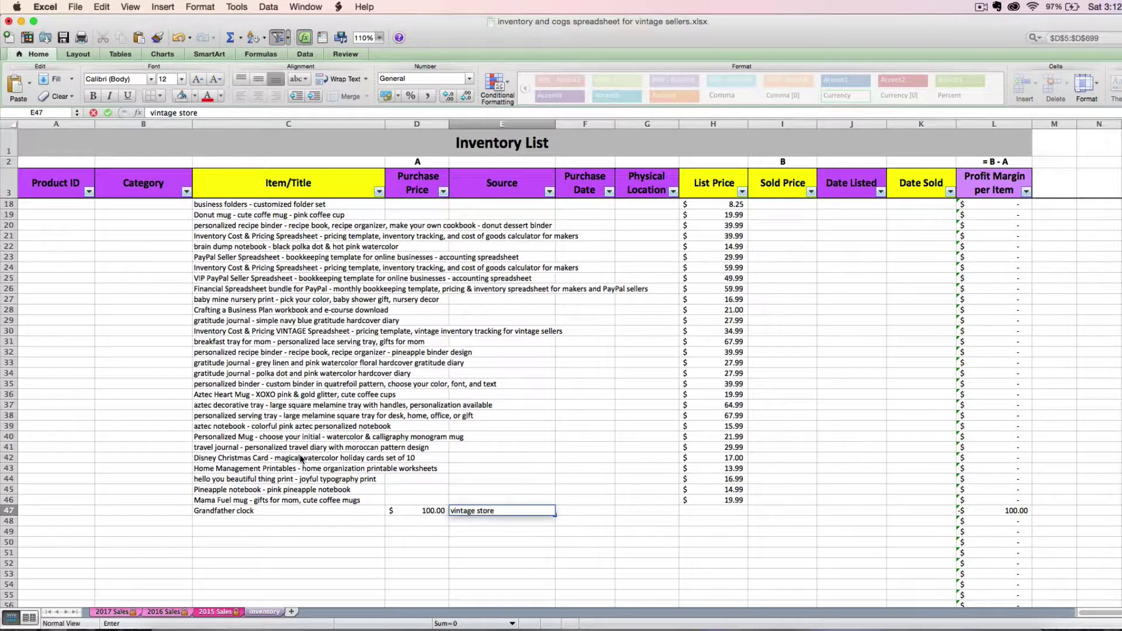
{"action": "key", "text": "Tab"}
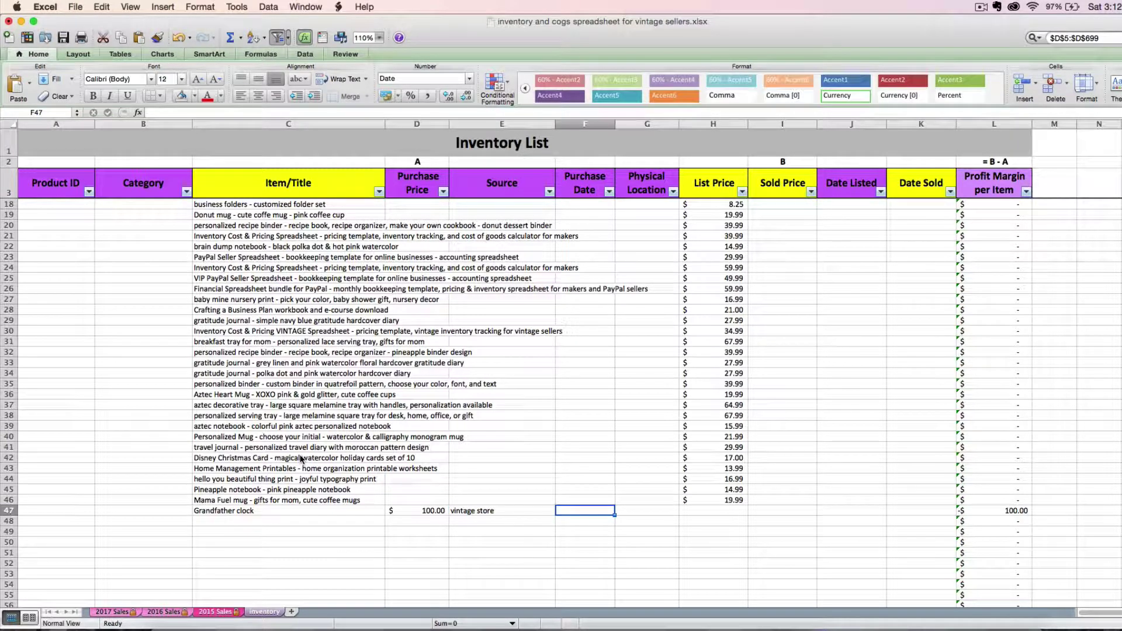